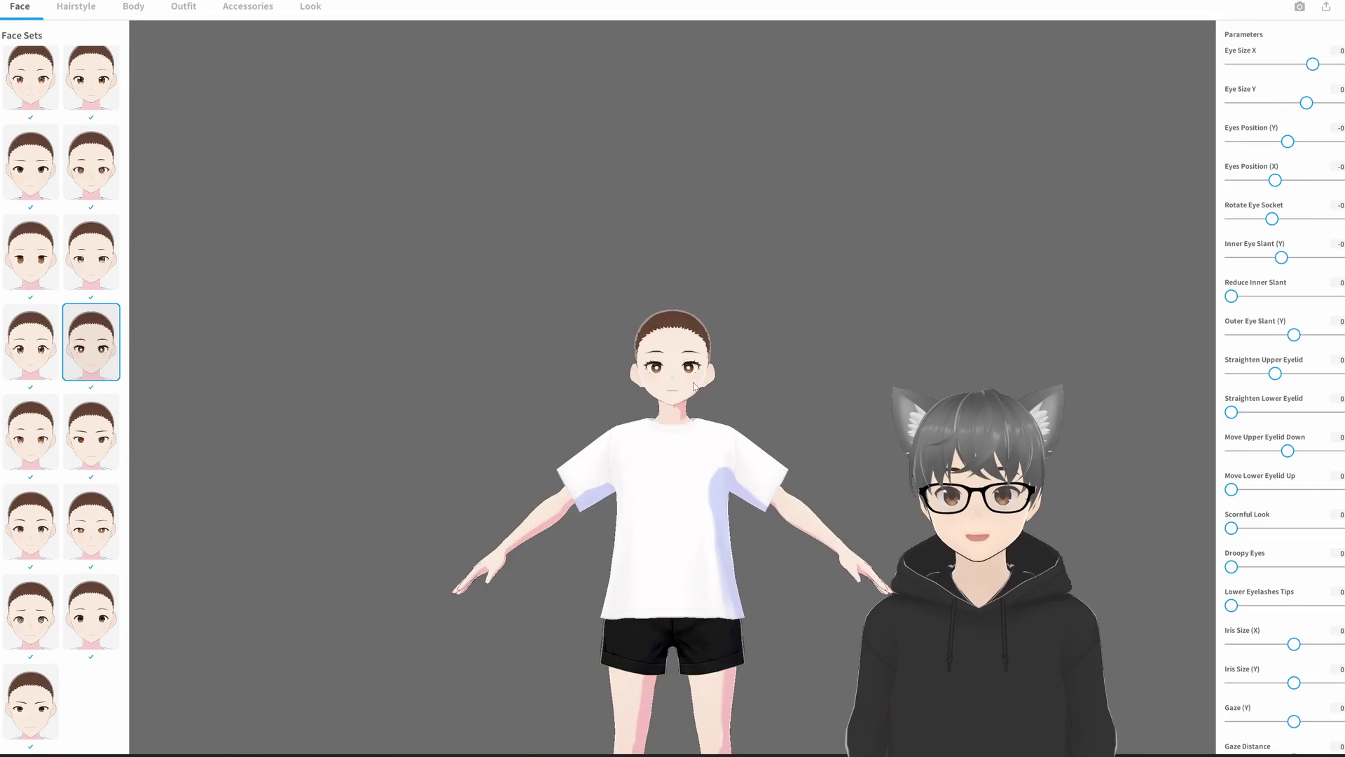
- Apply the first-row, second-column eye set with slim dark pupils to the character's face
scroll(709, 502, up, 5)
mouse_move(708, 502)
right_down()
mouse_move(651, 500)
mouse_move(708, 488)
right_up()
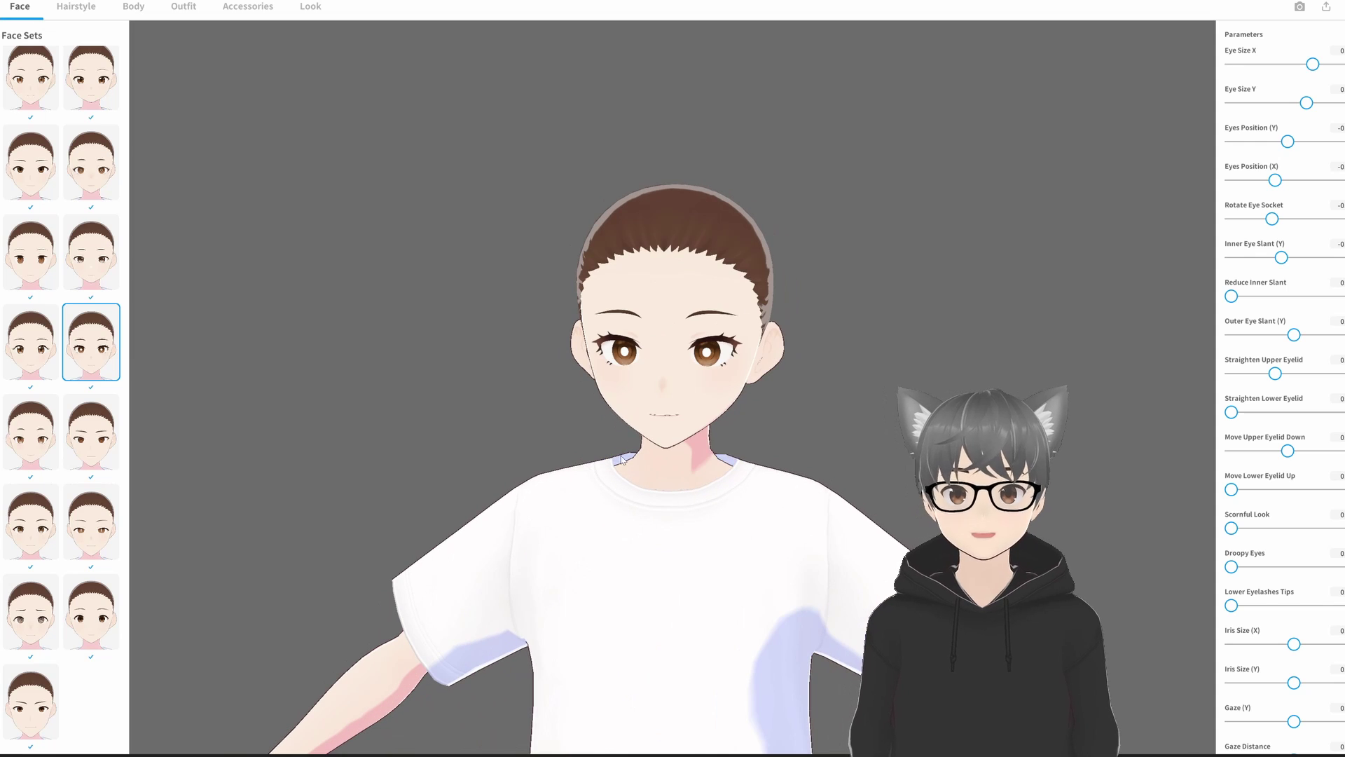
click(6, 59)
click(30, 90)
click(92, 108)
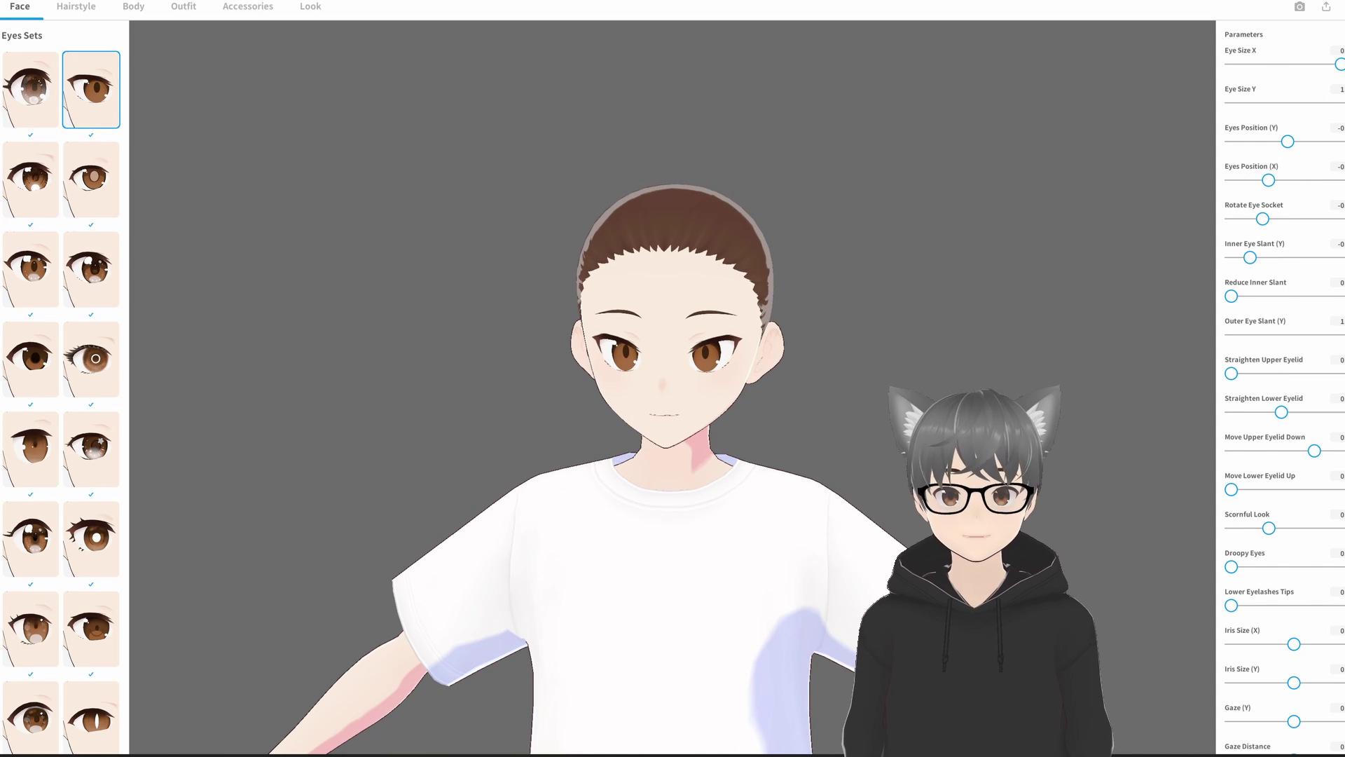
- Set Lower Eyelashes Tips to about 20, enlarge Iris Size X and Y, and raise Straighten Upper Eyelid, Fem Eyes and Fem Eyebrows
scroll(1240, 383, down, 3)
drag(1258, 375, 1303, 412)
scroll(1299, 271, down, 2)
scroll(1293, 420, down, 1)
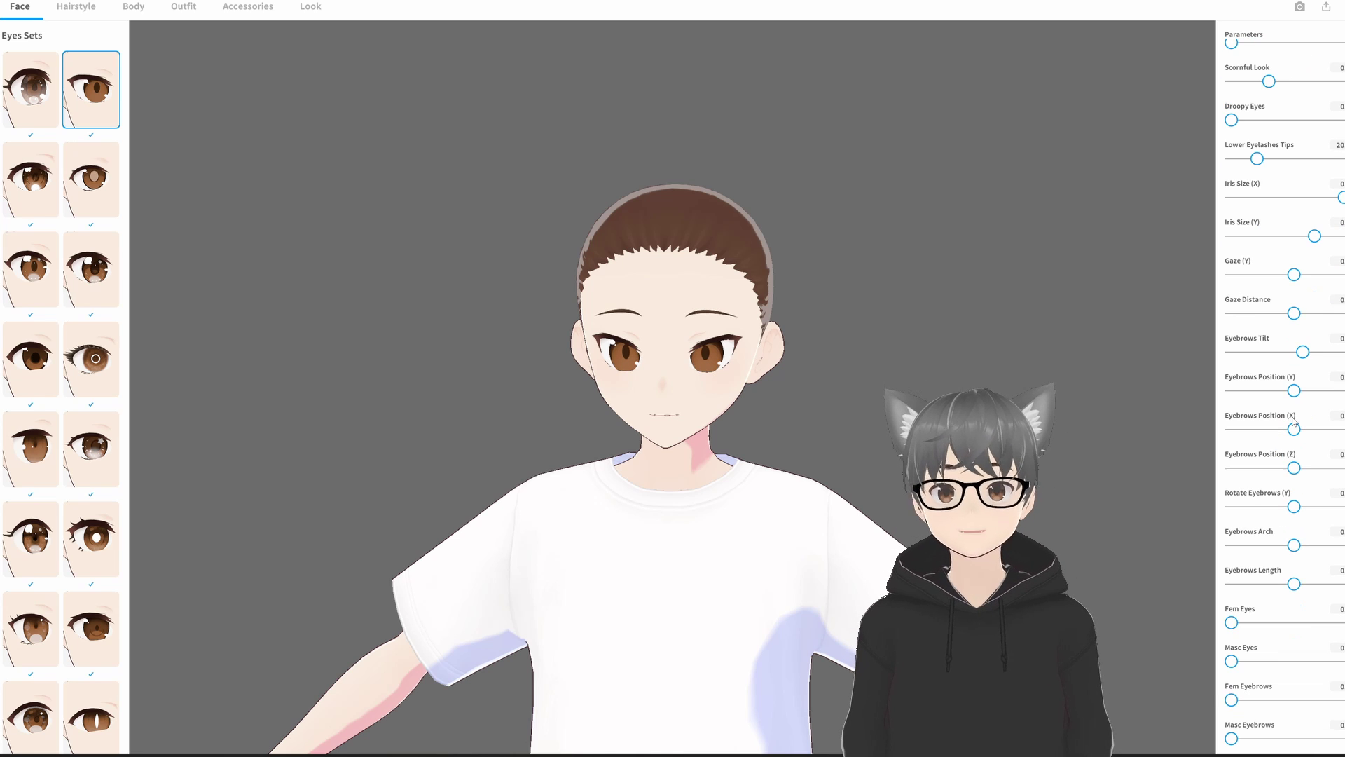
scroll(1294, 694, up, 6)
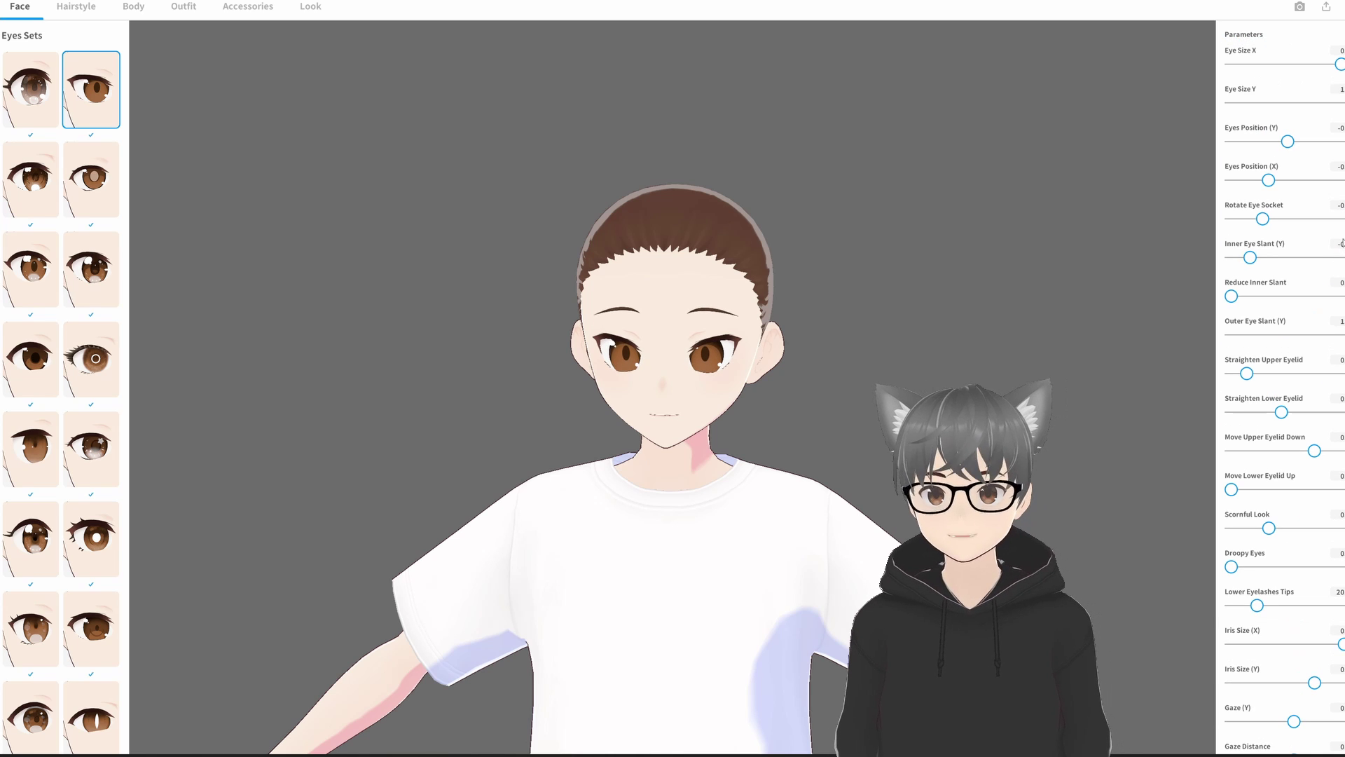
scroll(1289, 491, down, 6)
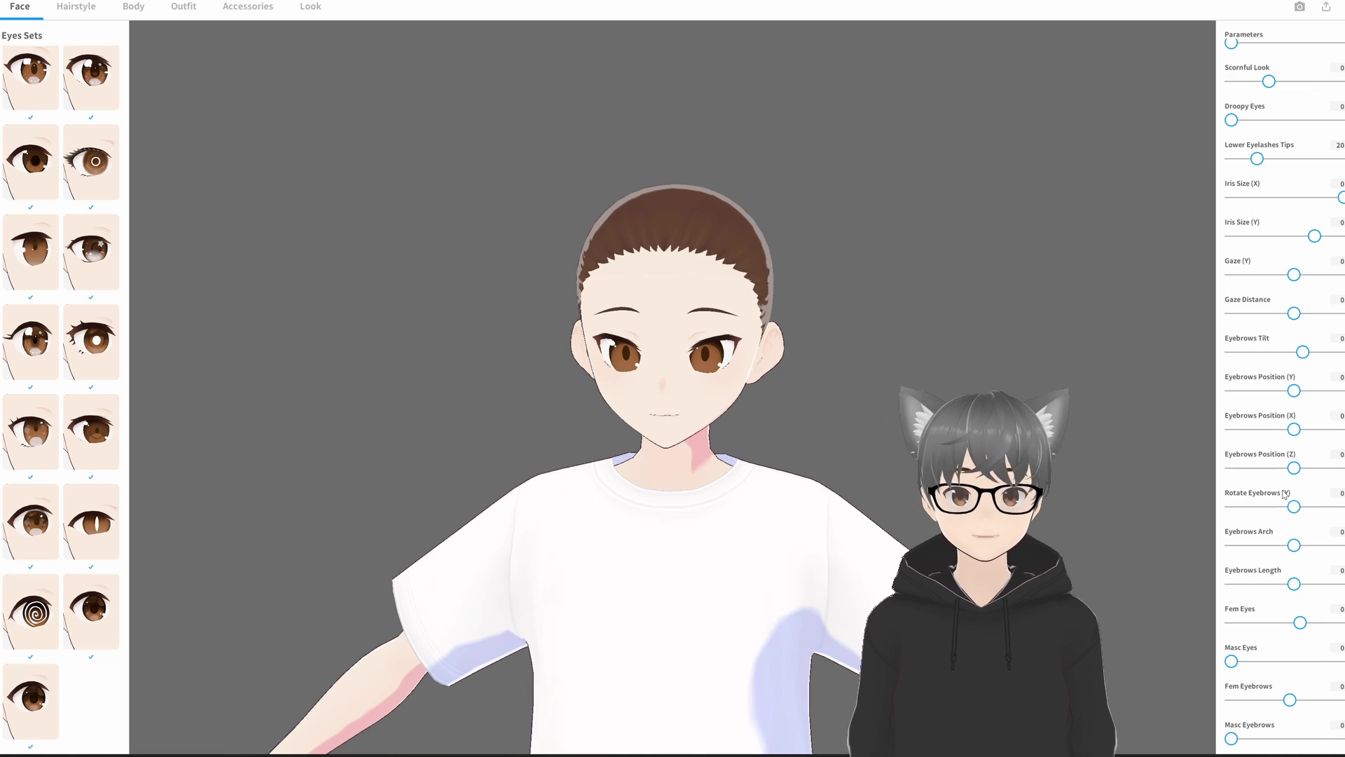
- Try several iris presets and apply the one in the second row, second column
click(2, 83)
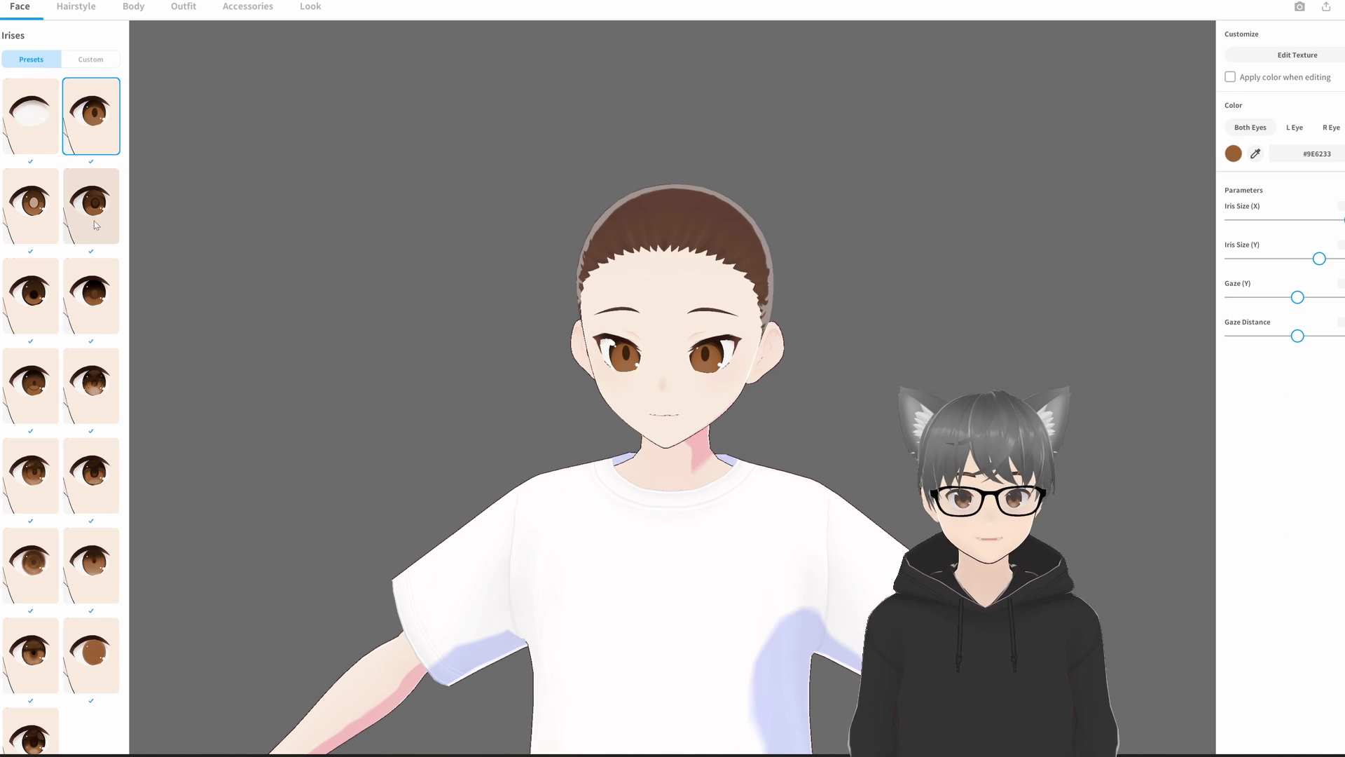
click(94, 374)
scroll(53, 587, down, 1)
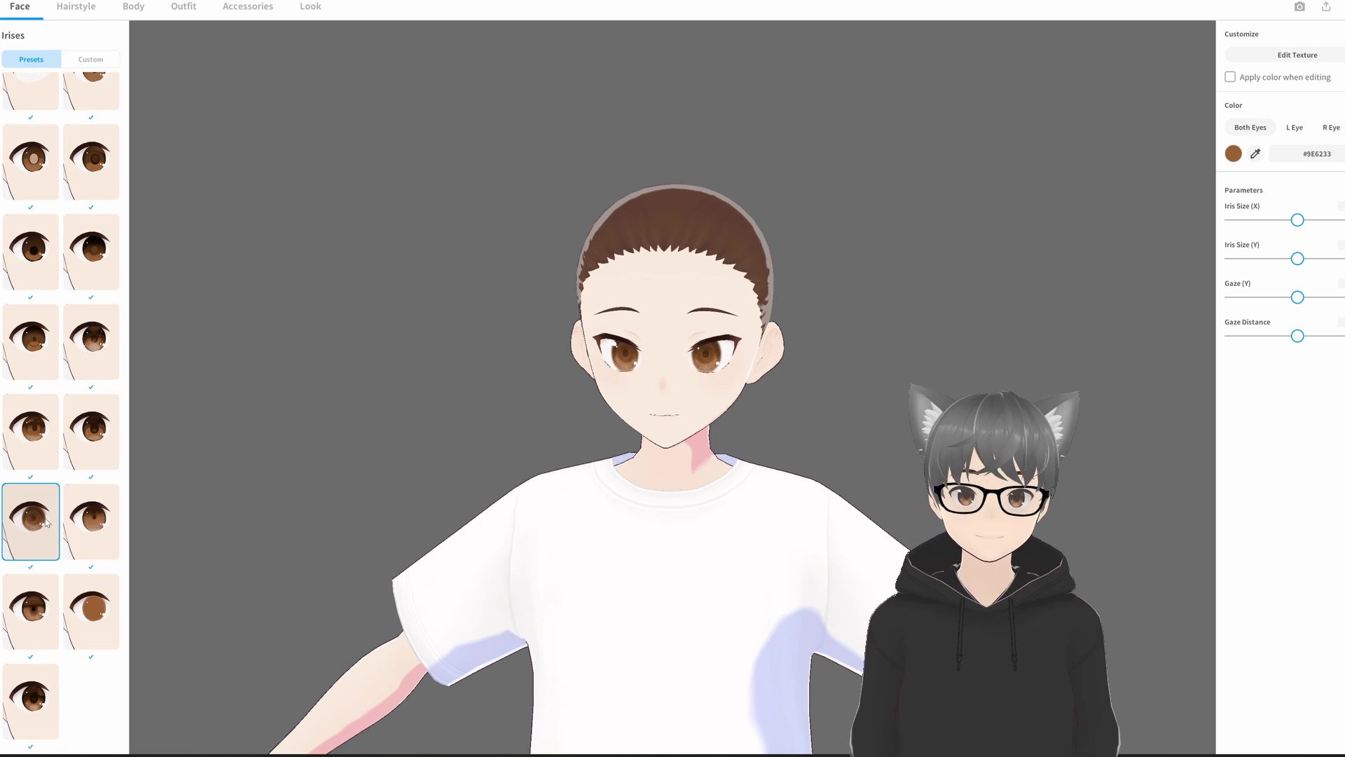
click(46, 340)
click(49, 264)
click(90, 168)
scroll(50, 175, up, 1)
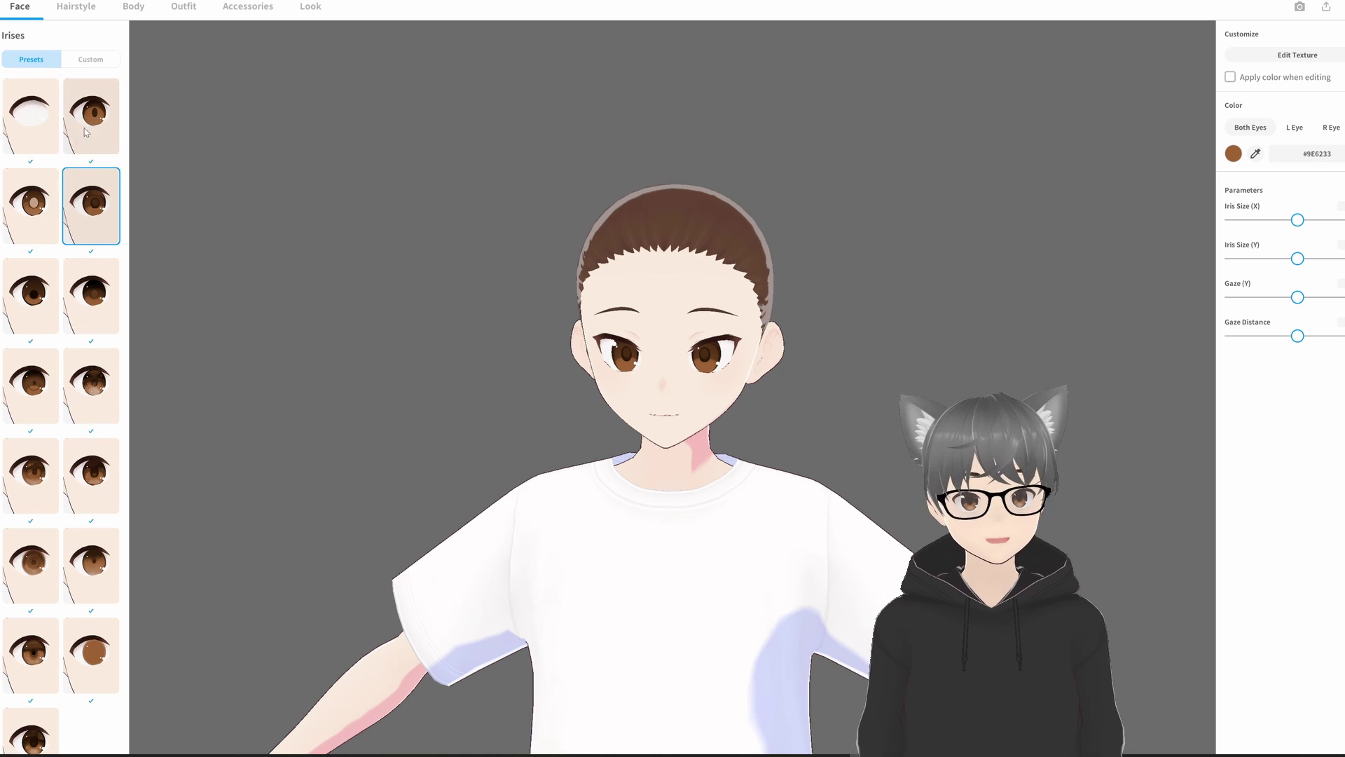
- Change the iris color of both eyes to a bright green
click(1254, 153)
click(1240, 150)
click(1252, 201)
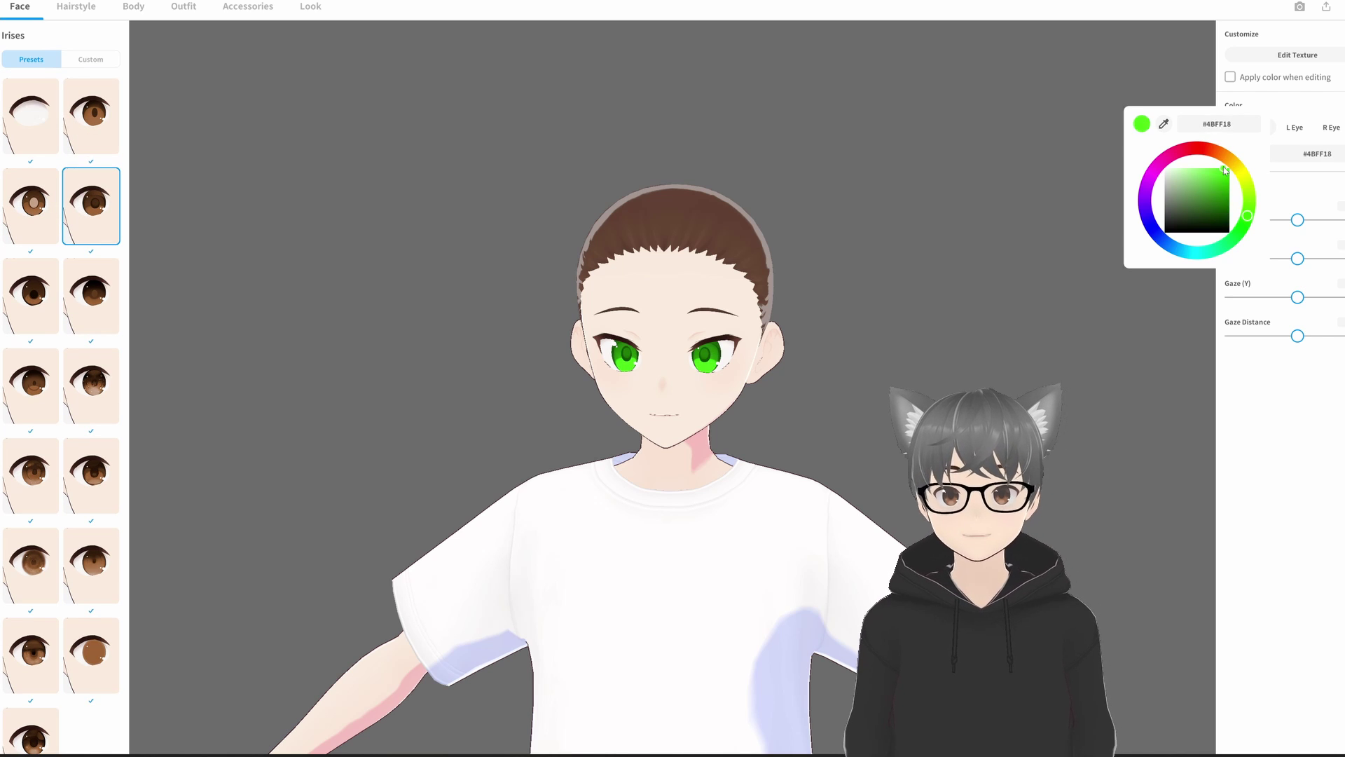
drag(1224, 167, 1220, 176)
- Color only the R Eye iris red #FD554E, then increase Iris Size (X) and Gaze Distance and reduce Iris Size (Y)
click(1338, 104)
click(1237, 153)
click(1206, 149)
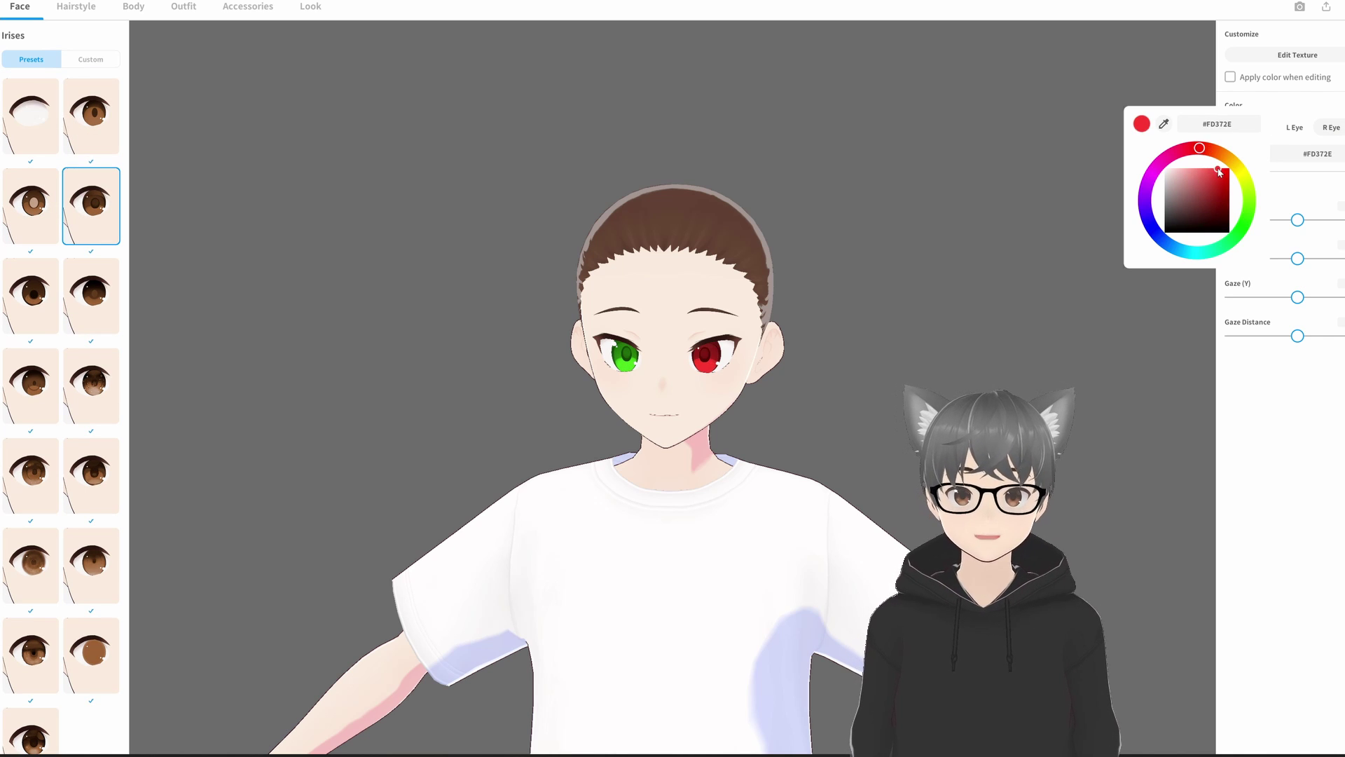
click(1220, 171)
click(1321, 183)
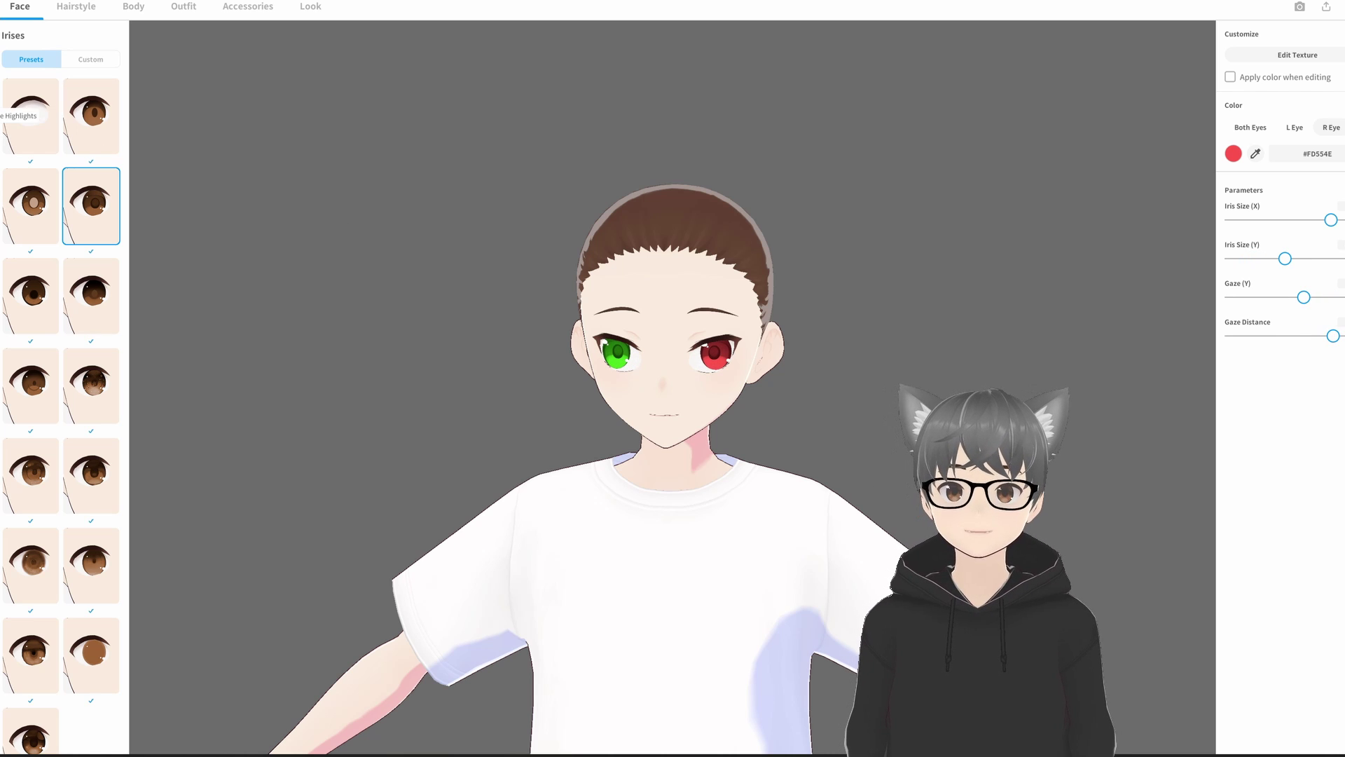
- Apply the third-row, first-column eye highlight preset and the first-row, second-column sclera preset
click(2, 115)
click(34, 301)
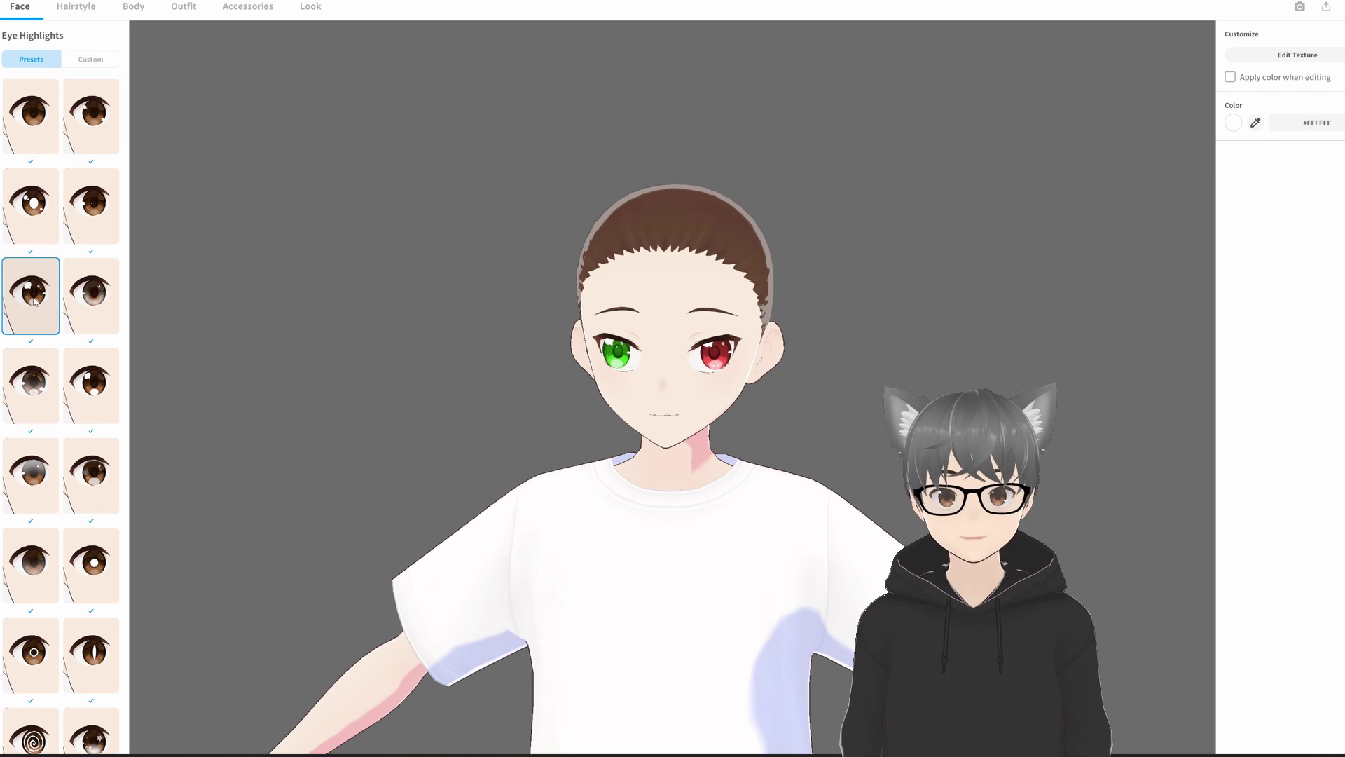
click(4, 140)
click(85, 141)
- Apply a thick eyebrow preset and slant it angrily by lowering Eyebrows Tilt and Position (Y) and raising Position (Z) and Arch
click(3, 165)
scroll(63, 281, down, 5)
click(90, 424)
click(35, 429)
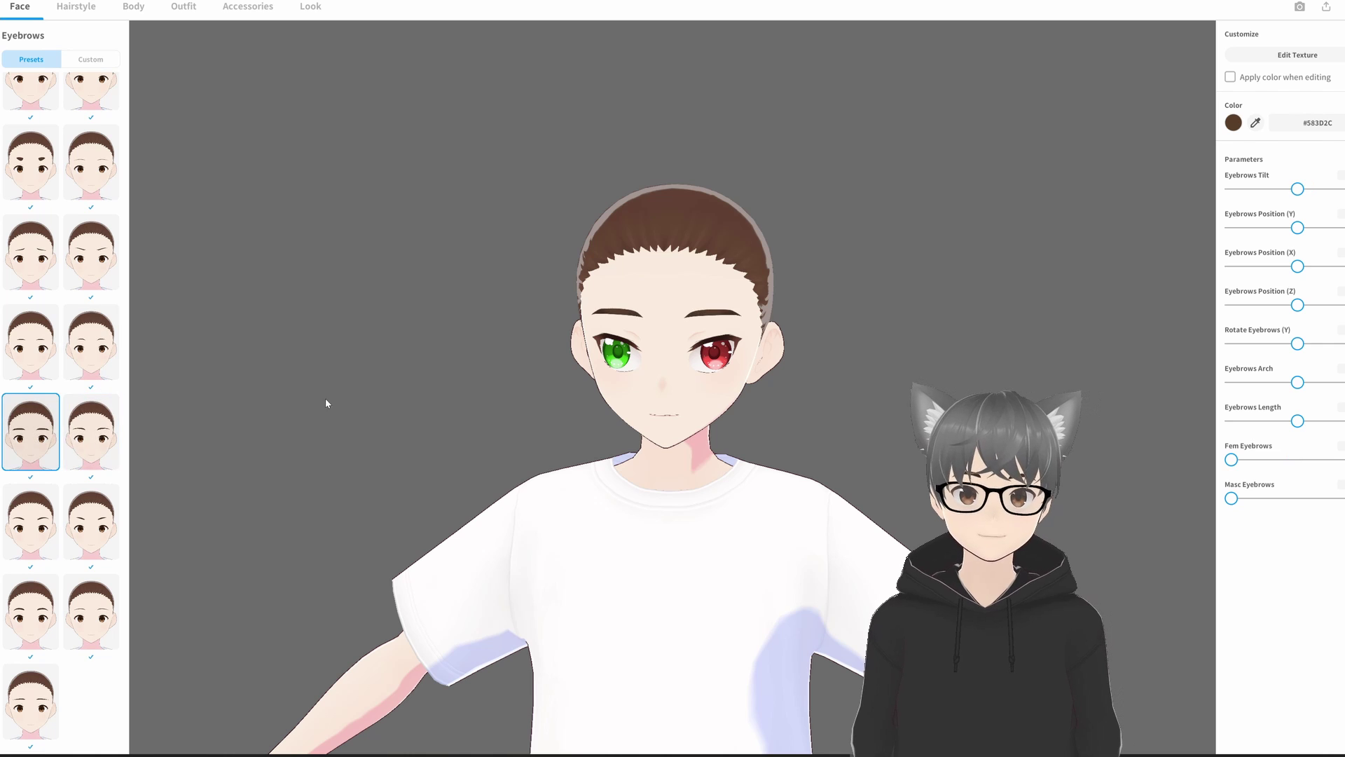
drag(1297, 189, 1322, 188)
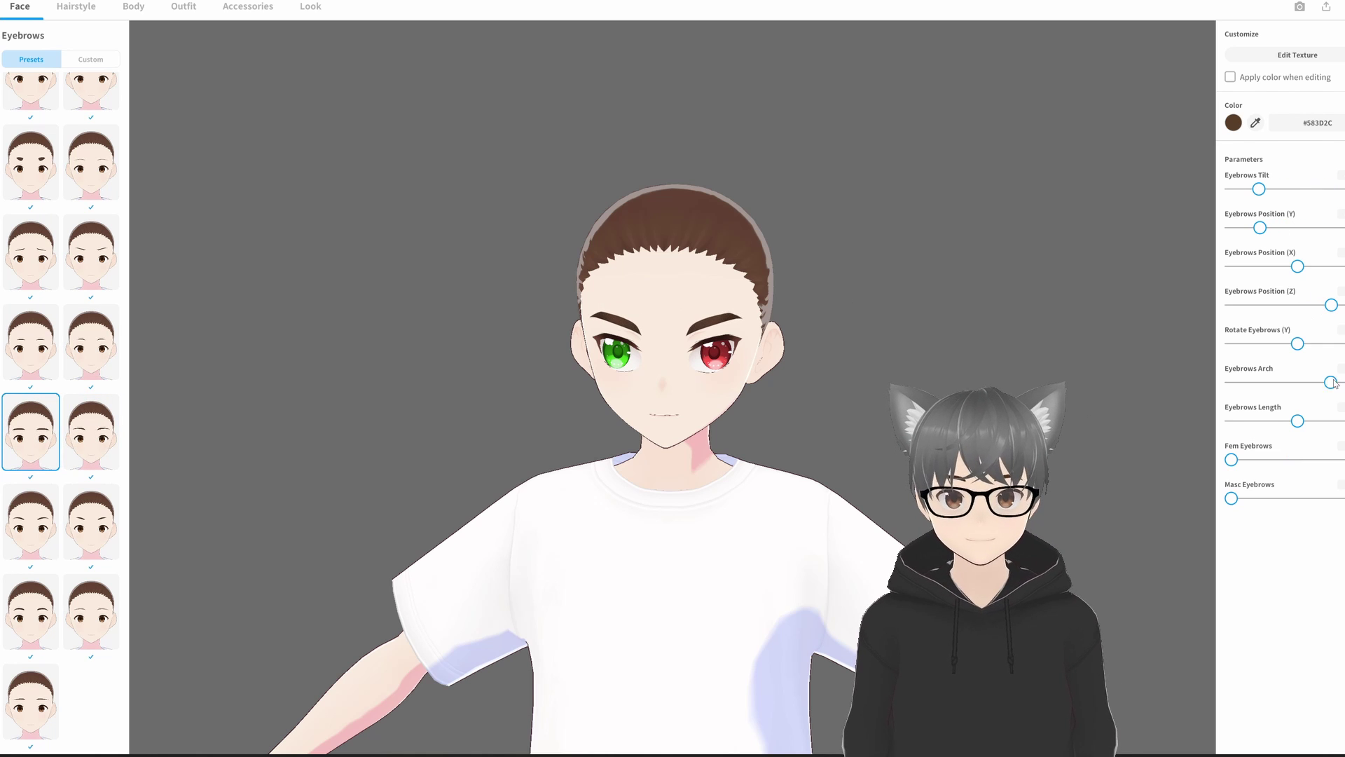
- Apply the eyelid preset in the first row, second column
click(3, 190)
click(31, 203)
click(82, 140)
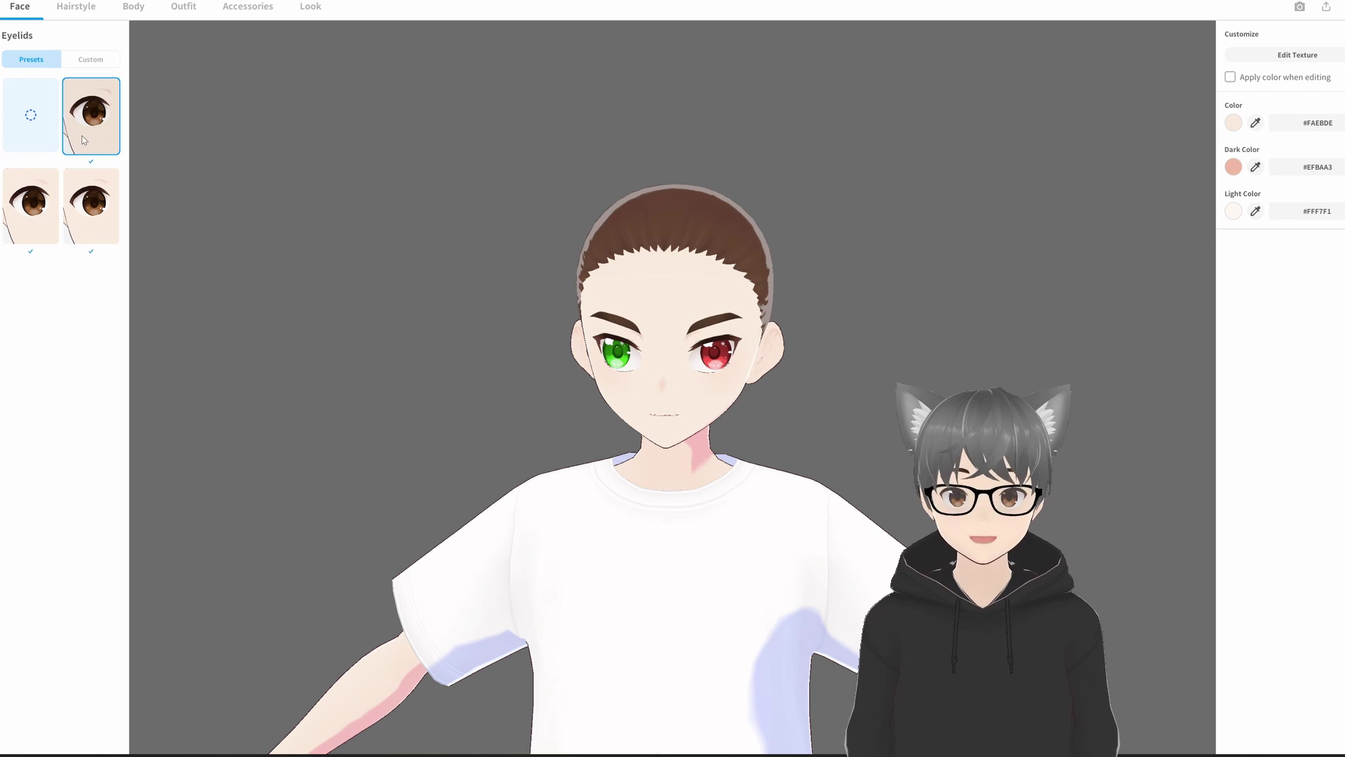
- Set the skin Color to #FFFFFF, the Dark Color to #EFA3DB and the Light Color to #FFCF3A
click(1235, 122)
drag(1219, 161, 1189, 156)
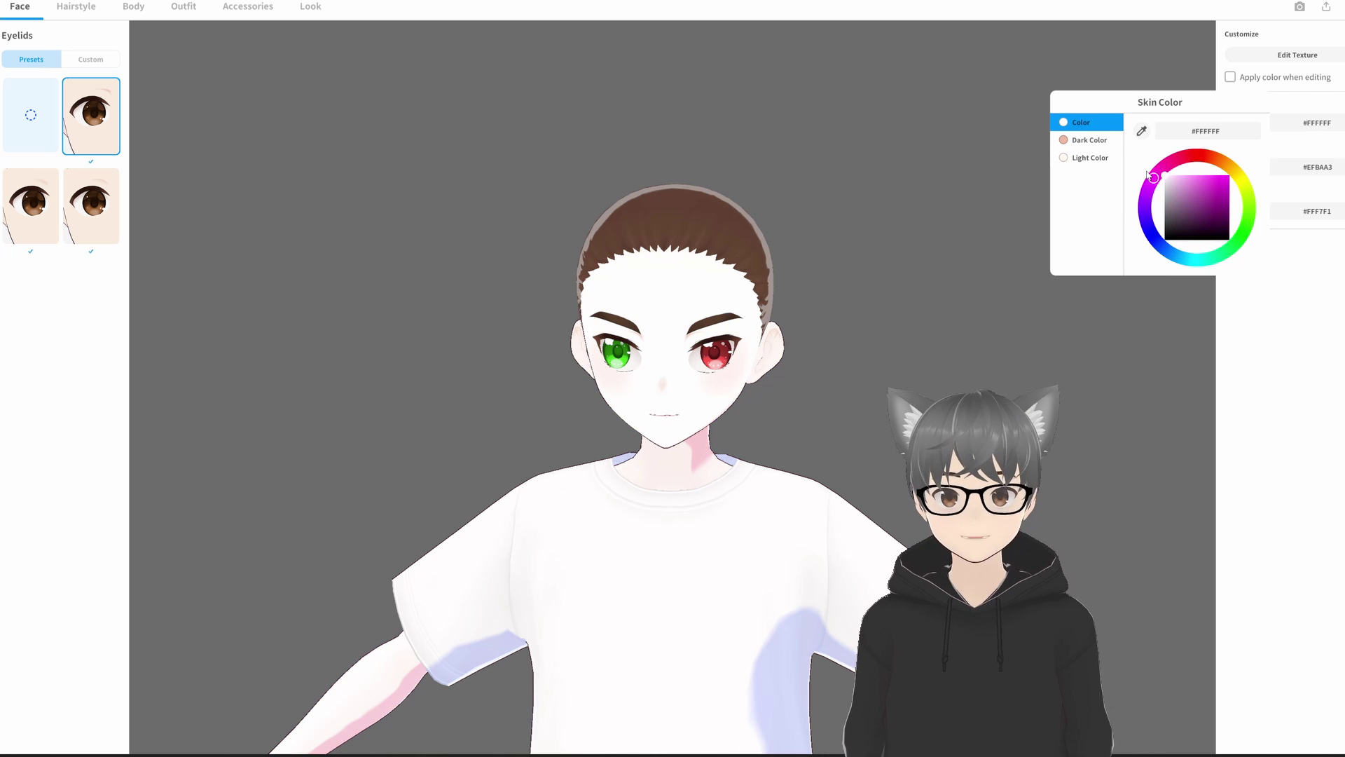
click(1089, 140)
click(1160, 170)
click(1089, 158)
click(1238, 172)
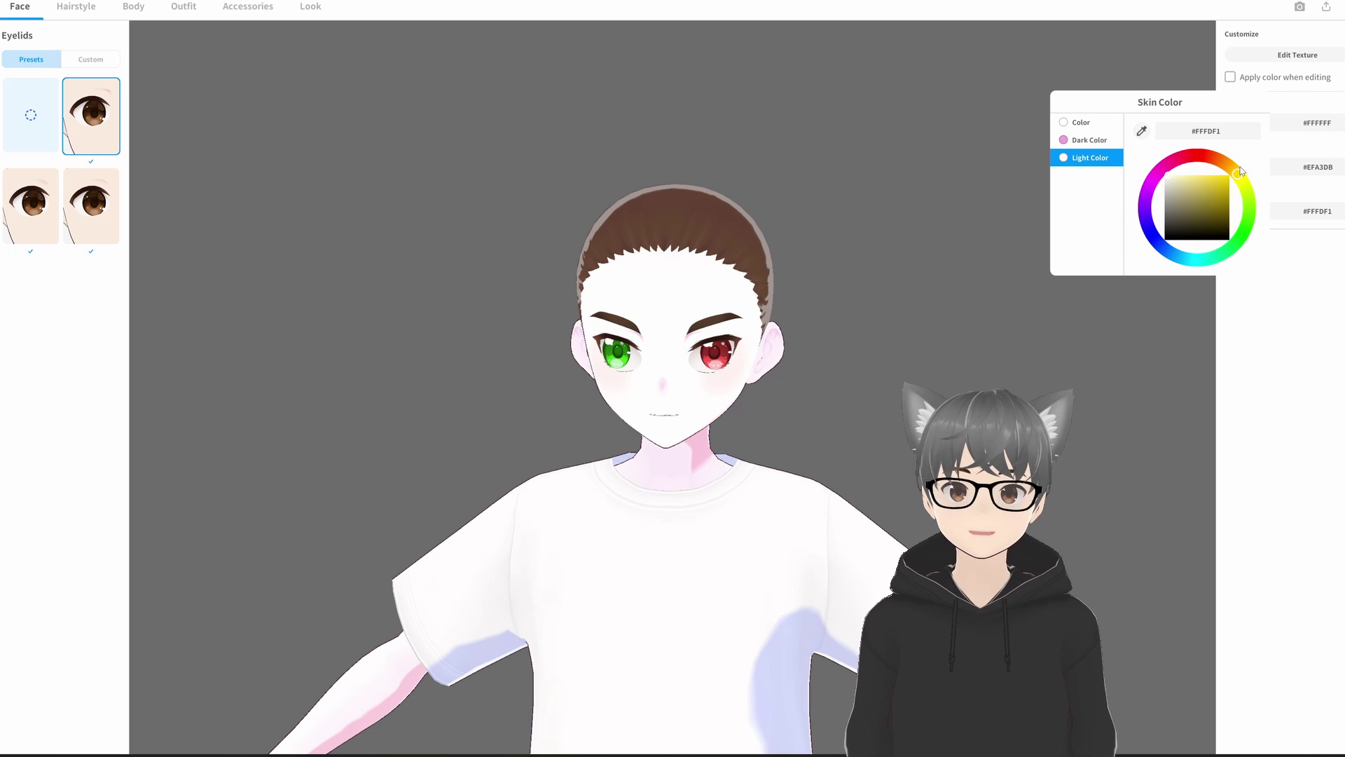
click(1299, 96)
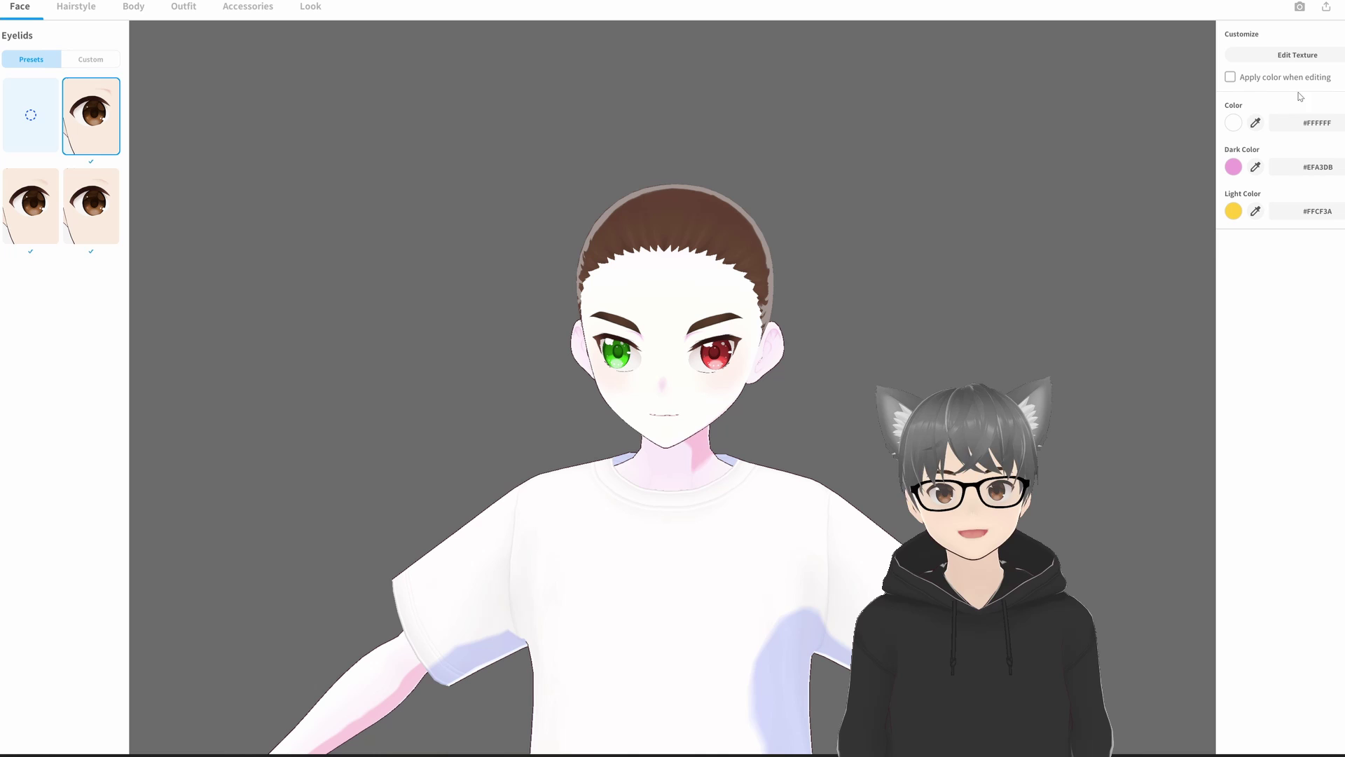
- Paint soft #333333 eye shadow on both eyelids in the Texture Editor and overwrite the edited Eyelids and Nose Contour items
click(1286, 55)
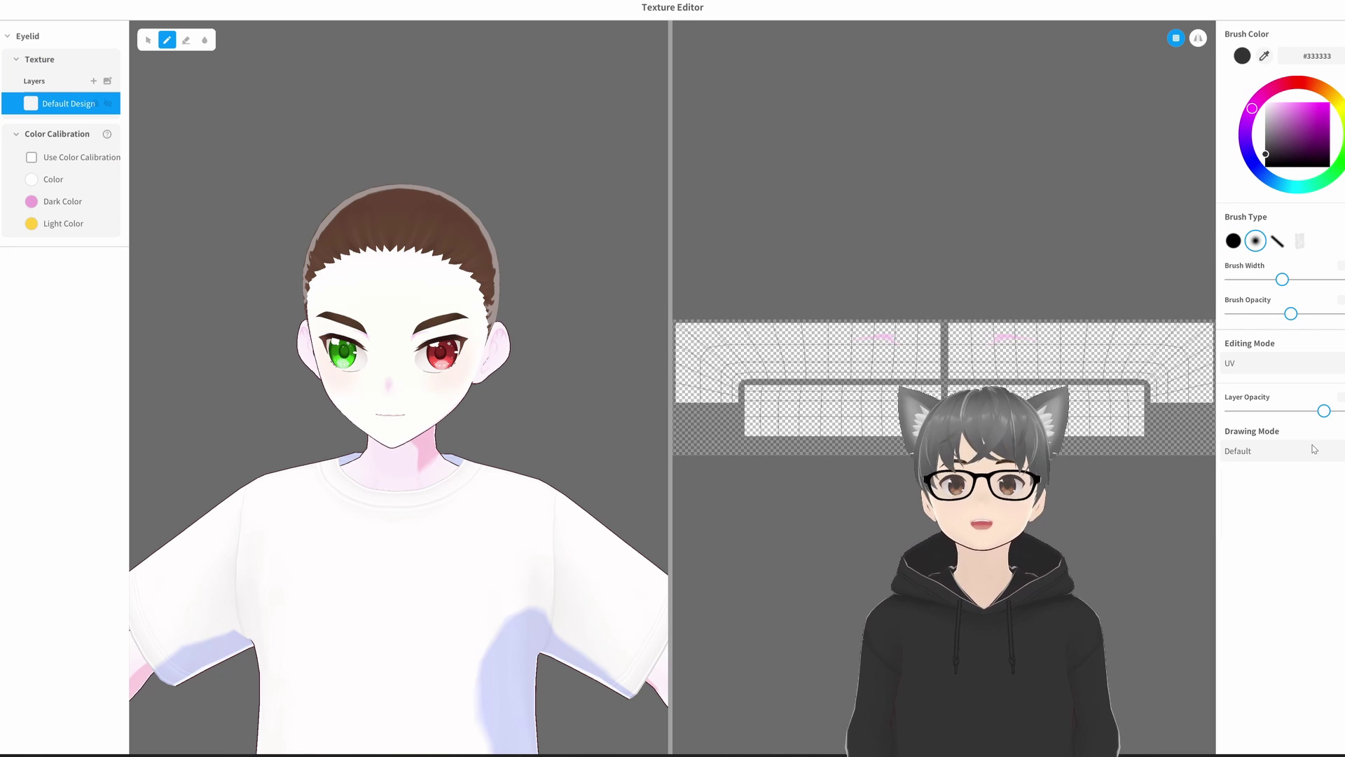
drag(330, 326, 458, 327)
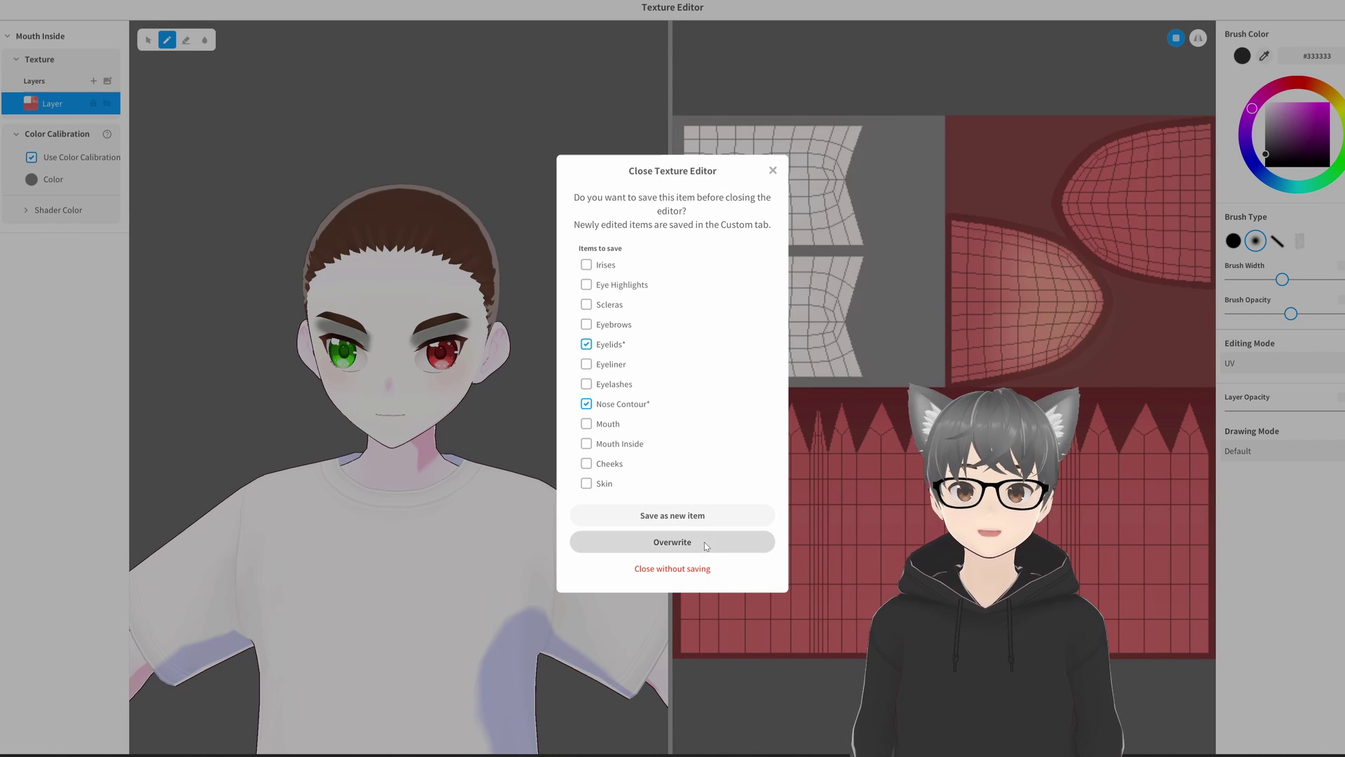
click(691, 541)
click(693, 402)
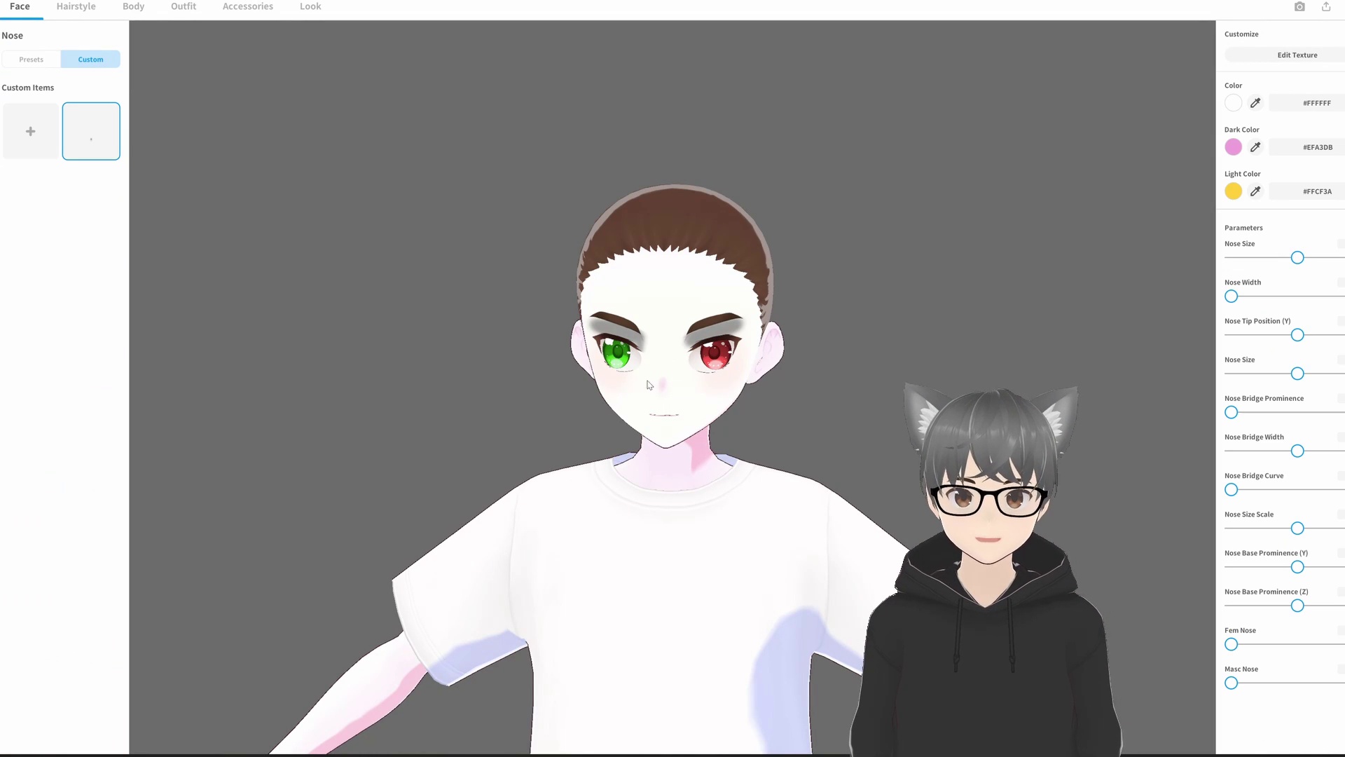
- Reshape the nose in profile: increase its bridge prominence, size scale and Nose Base Prominence (Y), reduce Nose Base Prominence (Z), and slightly raise Fem Nose
right_drag(490, 363, 578, 363)
scroll(579, 363, up, 3)
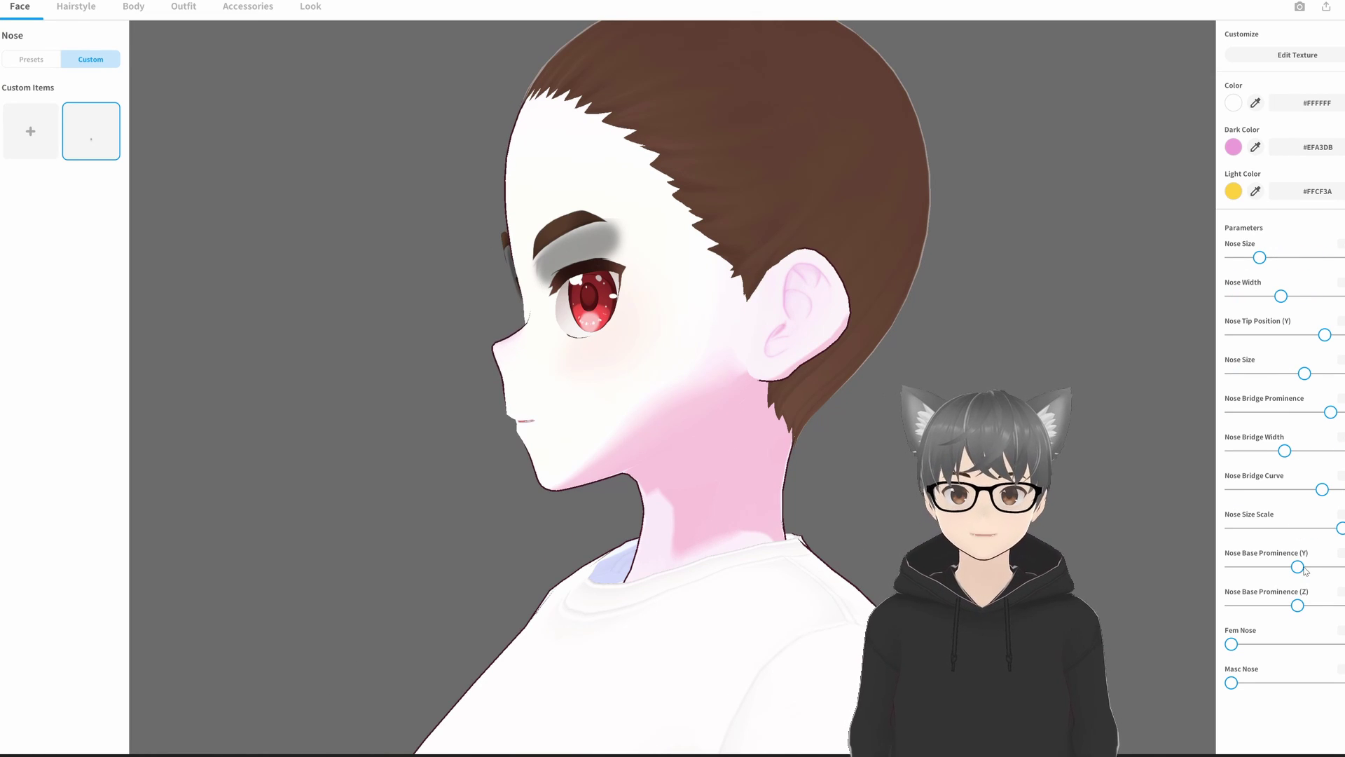
drag(1304, 568, 1344, 566)
drag(1298, 605, 1263, 606)
drag(1232, 644, 1239, 644)
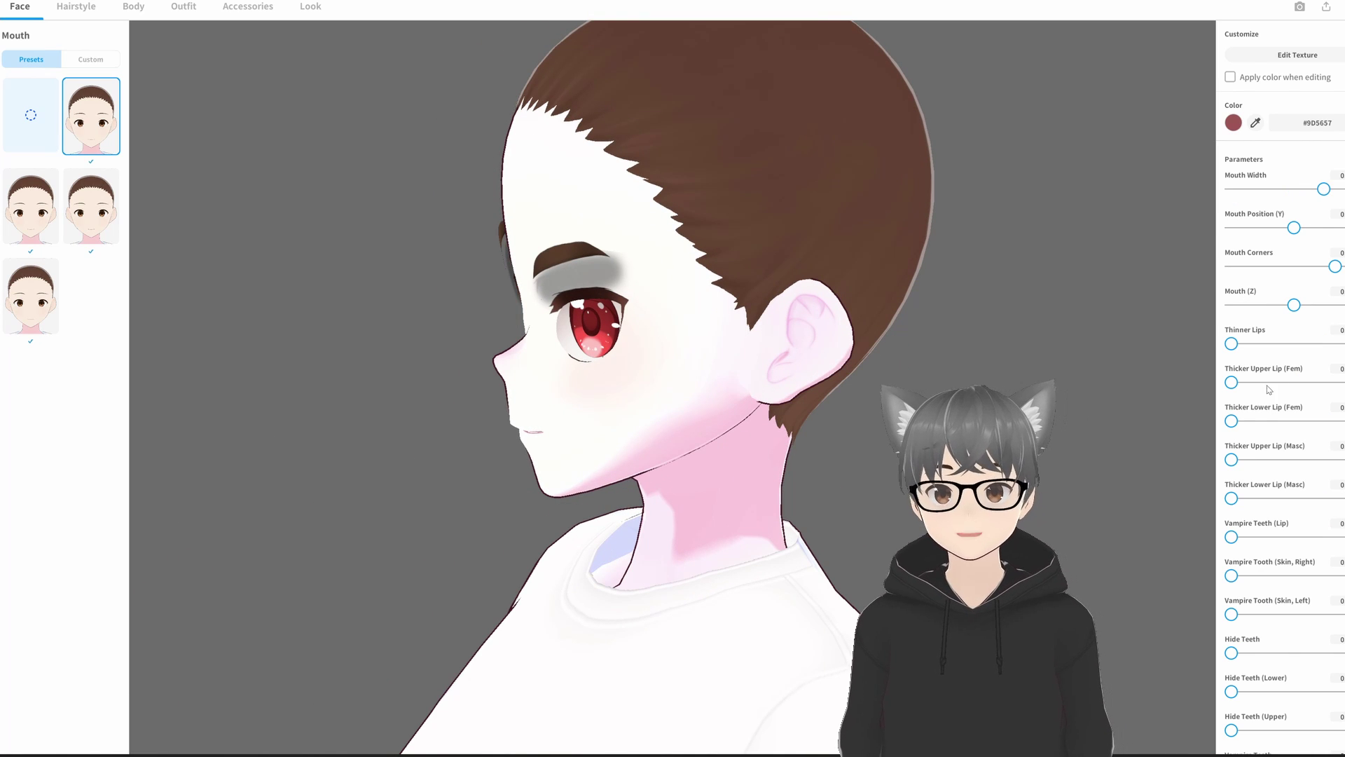
- Set the mouth's Thicker Lower Lip (Fem) to about 34, Shark Teeth (Upper) to about 98 and Front Teeth Fang to about 73
scroll(1254, 466, down, 5)
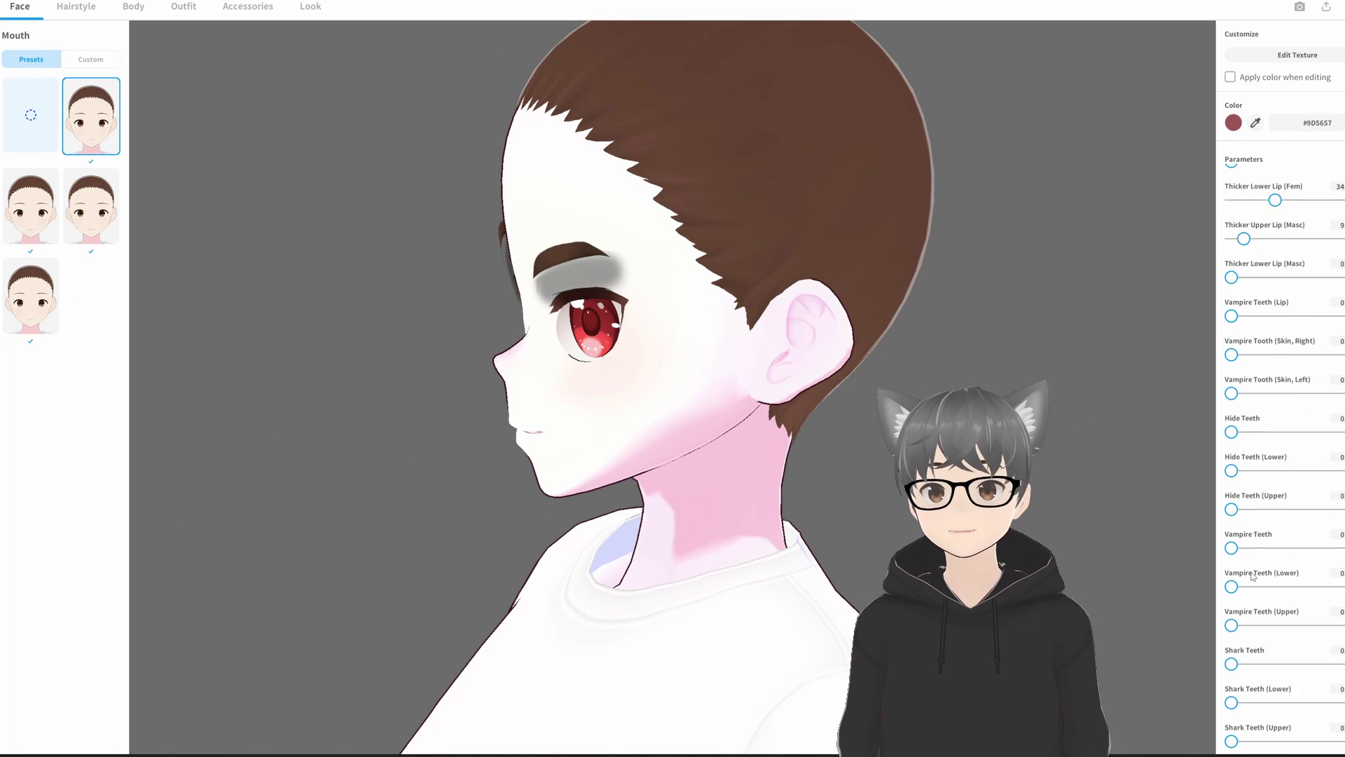
drag(1300, 650, 1325, 651)
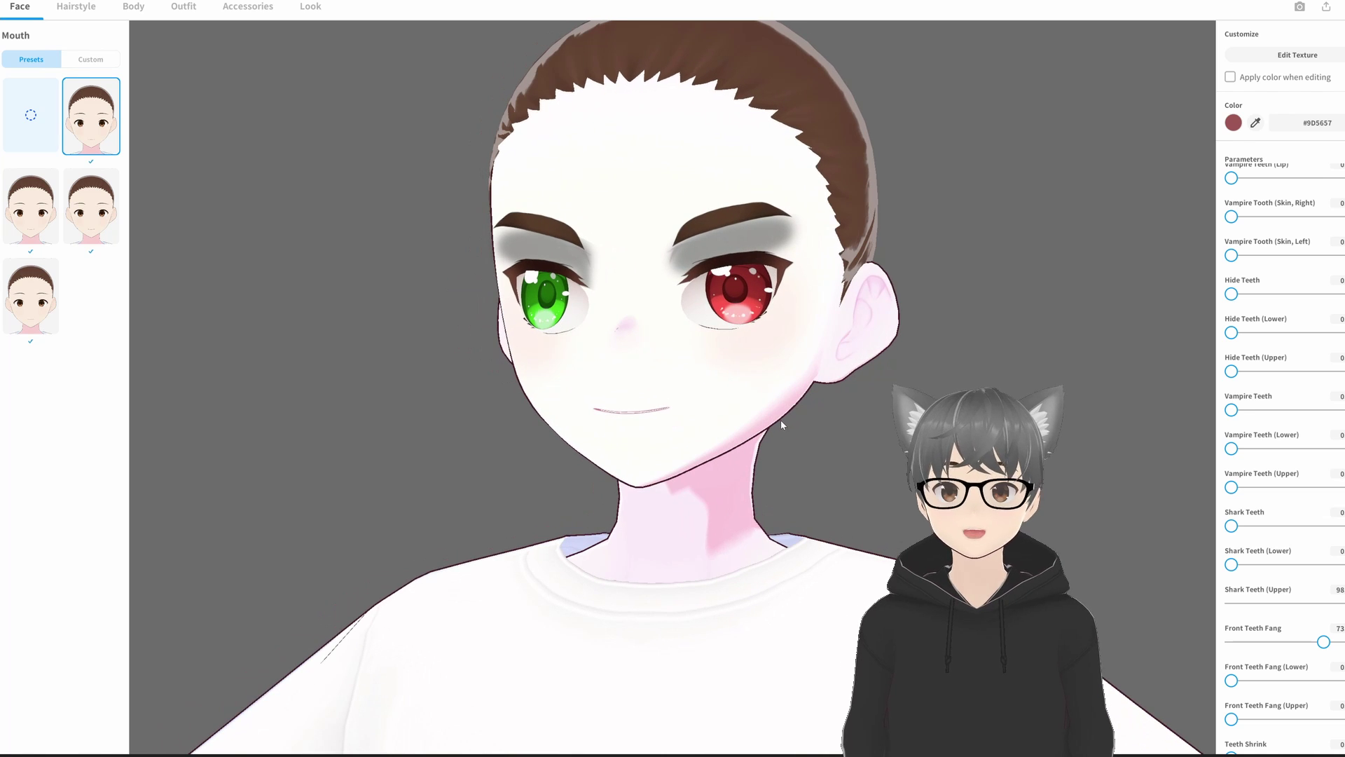
- Preview the Happy, Angry, Sad, Smiling and Surprised expressions in the Expression Editor
click(2, 460)
click(39, 151)
click(28, 127)
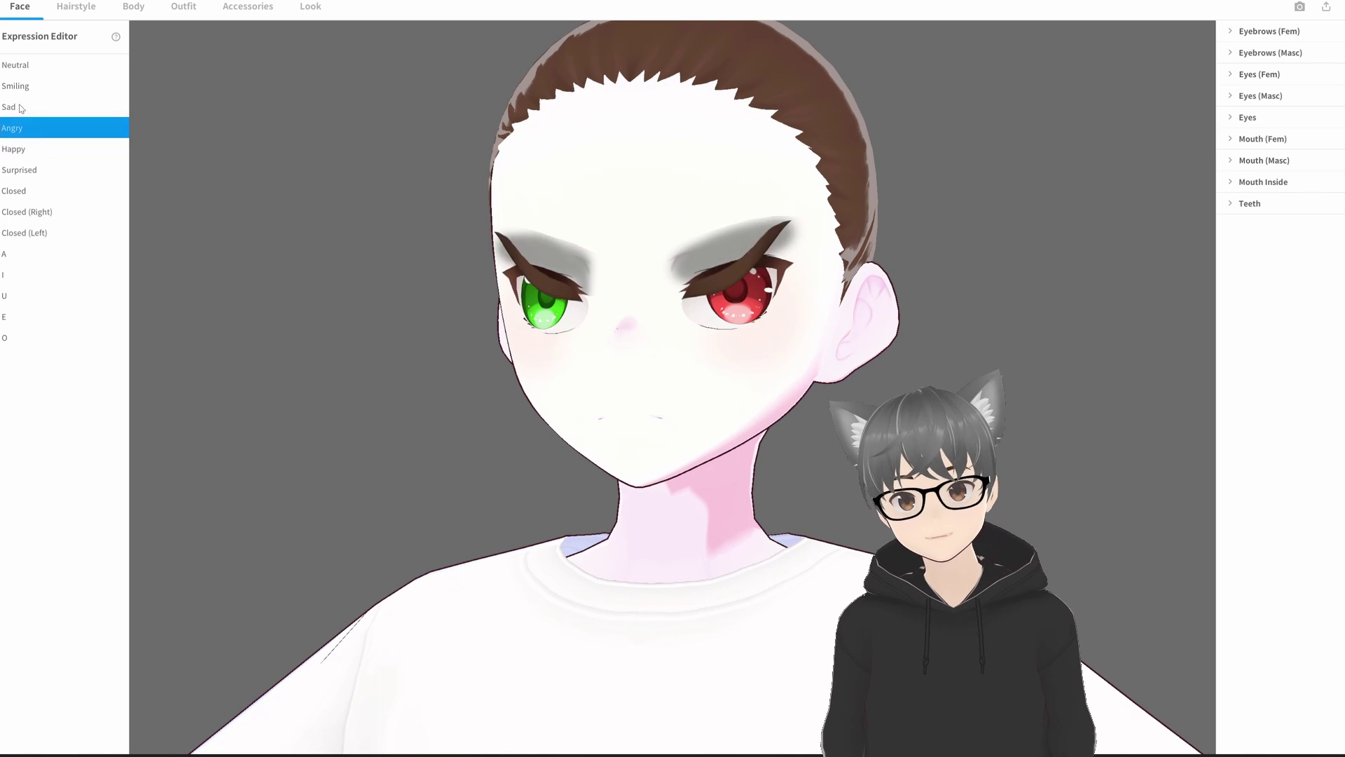
click(21, 108)
click(24, 88)
click(35, 169)
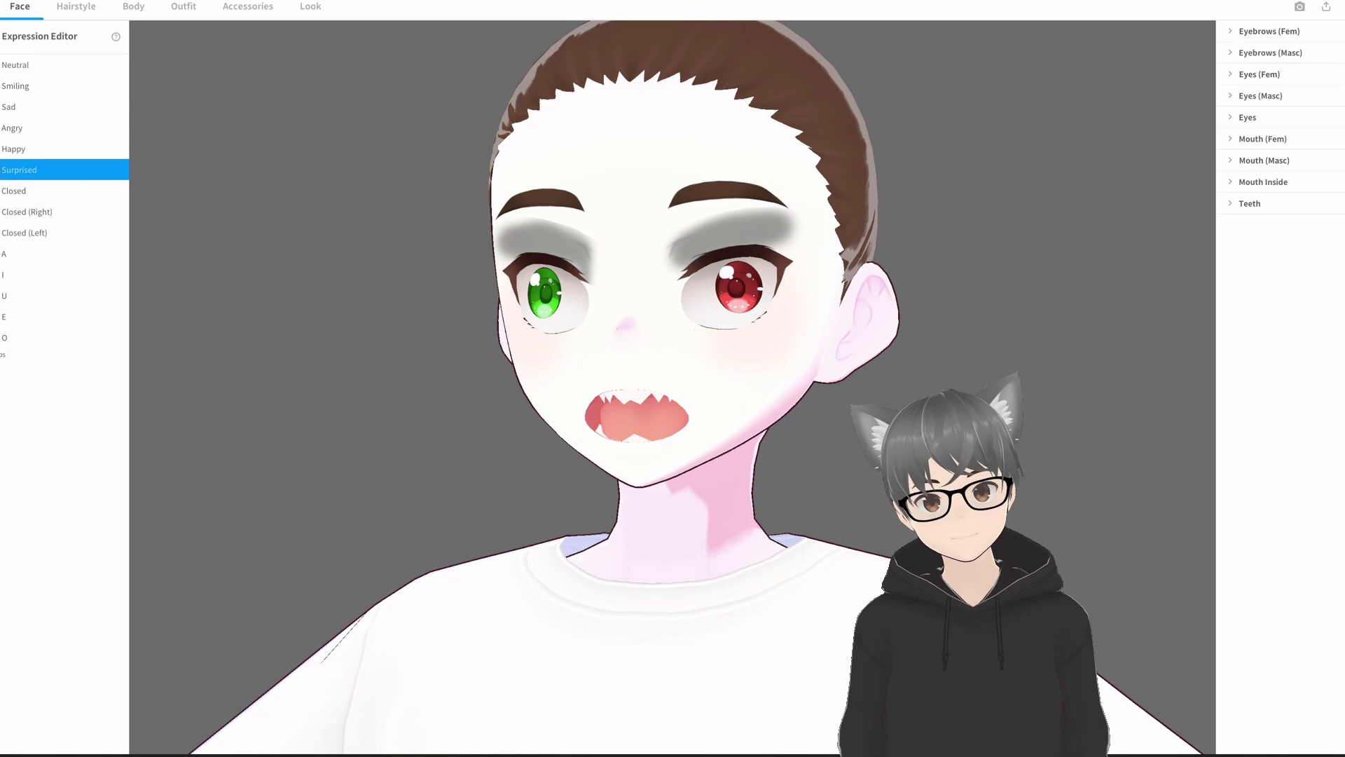
- Apply the third-row lip preset and change its color to red #F20009
click(2, 434)
click(38, 305)
click(1235, 125)
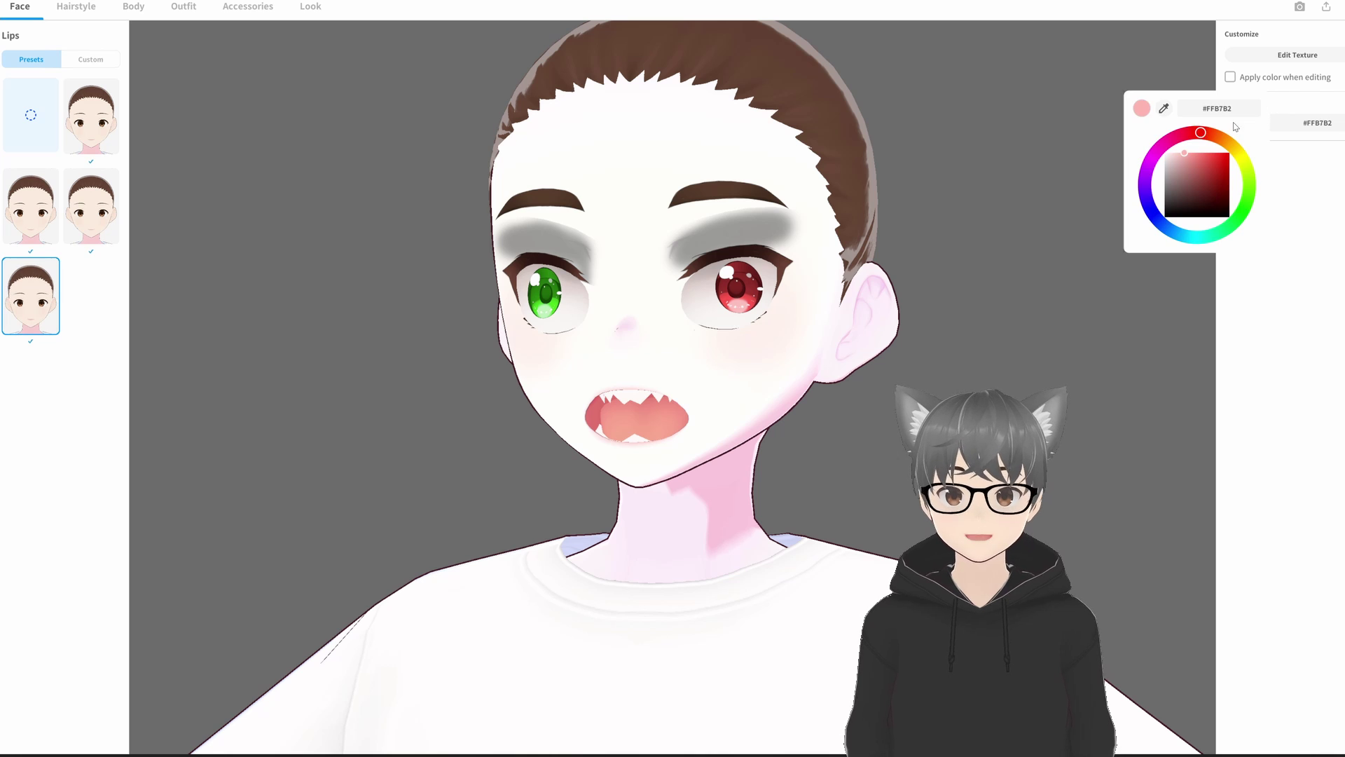
click(661, 343)
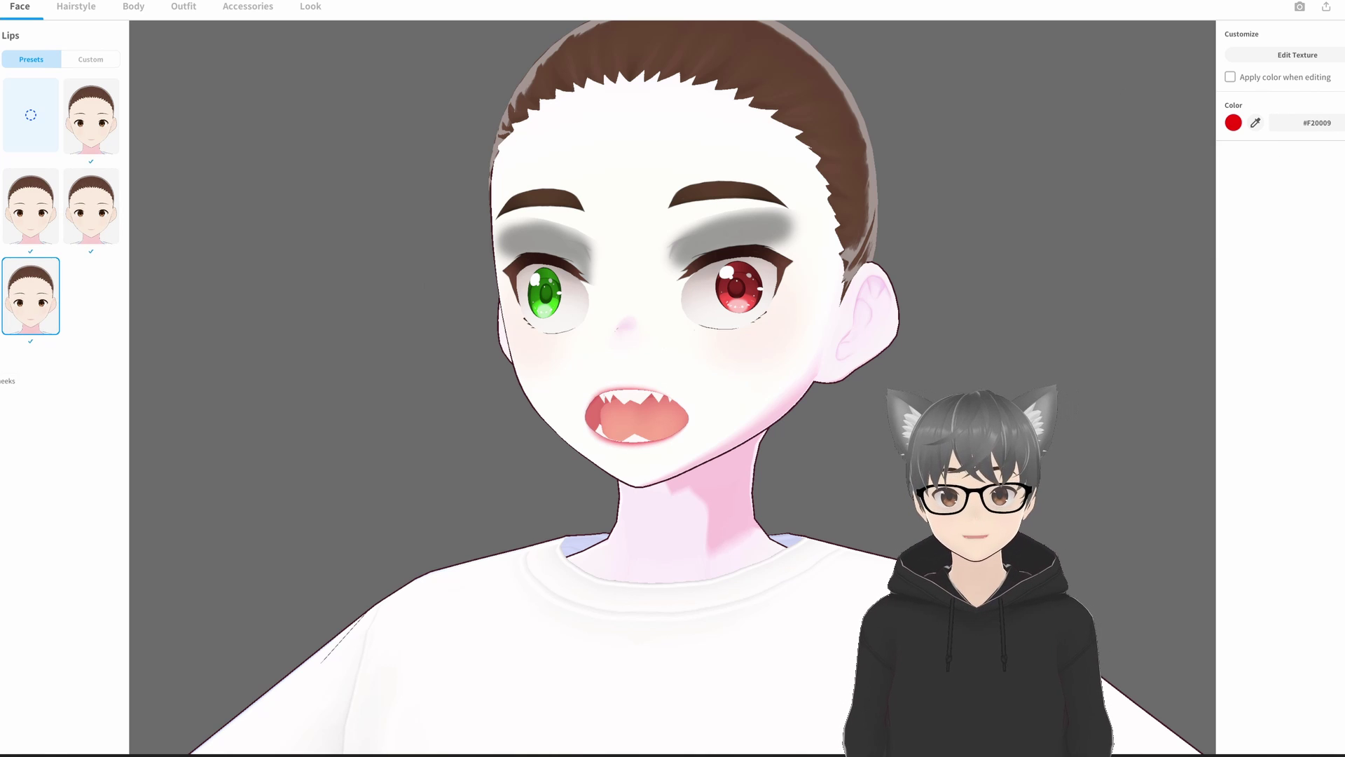
- Apply a thicker, spikier eyelash preset to the eyes
click(2, 246)
click(31, 611)
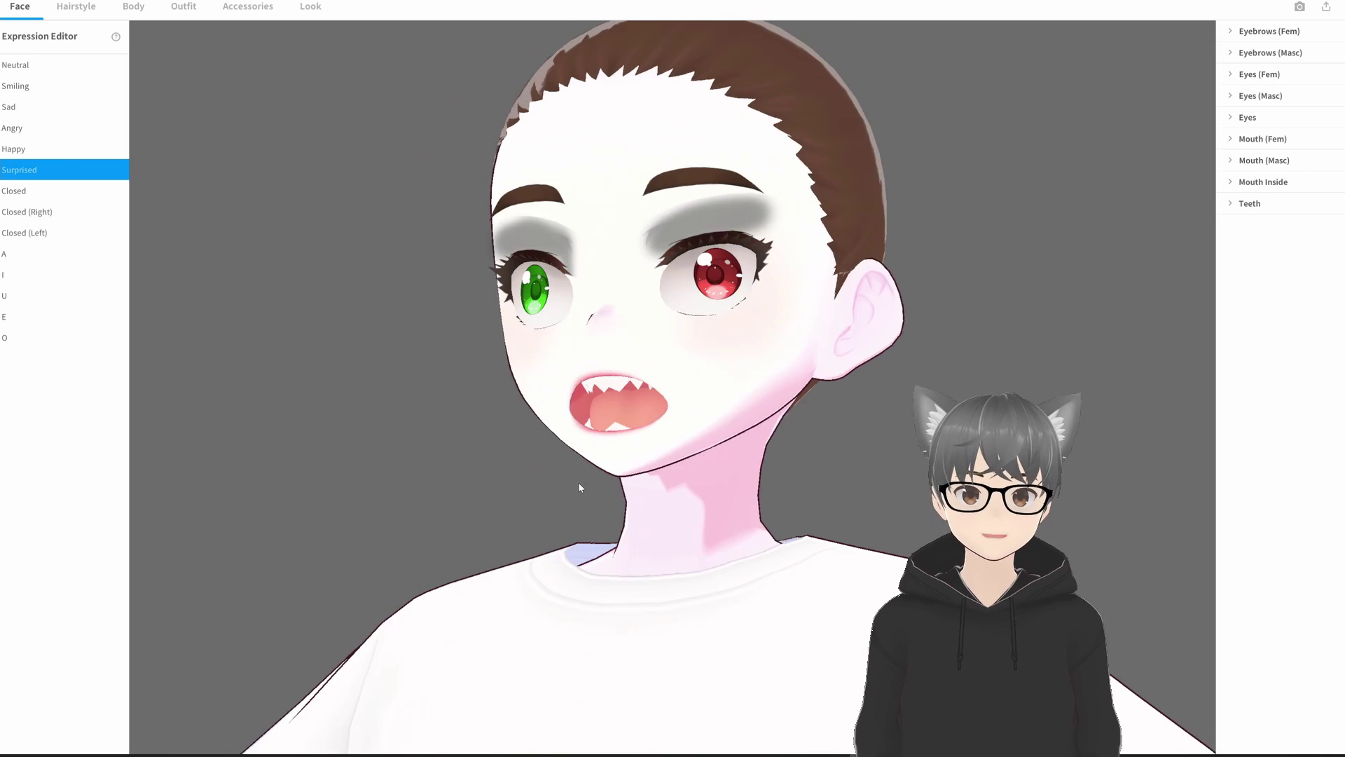
- Try the ponytail and double-bun hairstyle sets on the character
click(76, 7)
scroll(333, 243, down, 3)
right_drag(333, 243, 627, 393)
click(91, 269)
right_drag(444, 354, 508, 459)
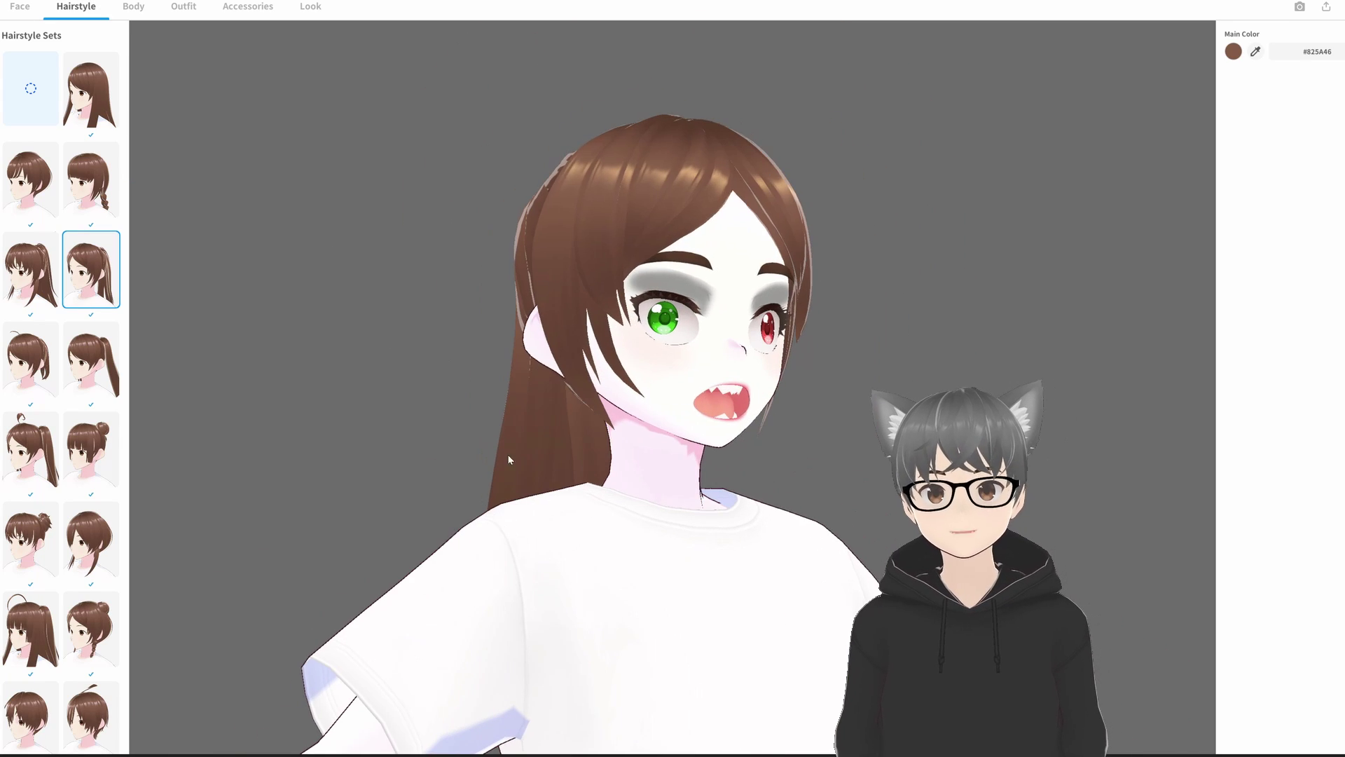
scroll(91, 525, down, 1)
click(91, 529)
click(91, 612)
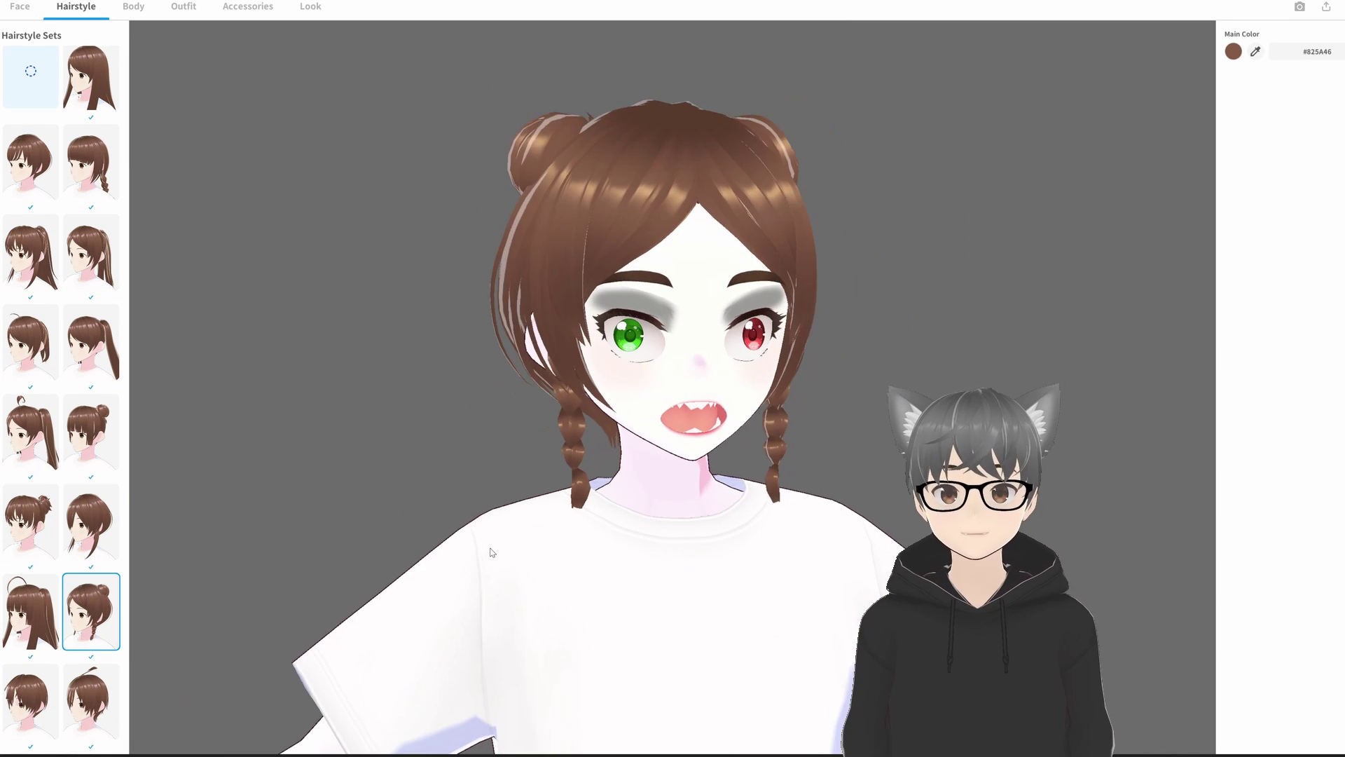
- Compare further hairstyle sets and apply the short bob in the second row, first column
click(91, 701)
click(30, 700)
click(91, 78)
click(30, 161)
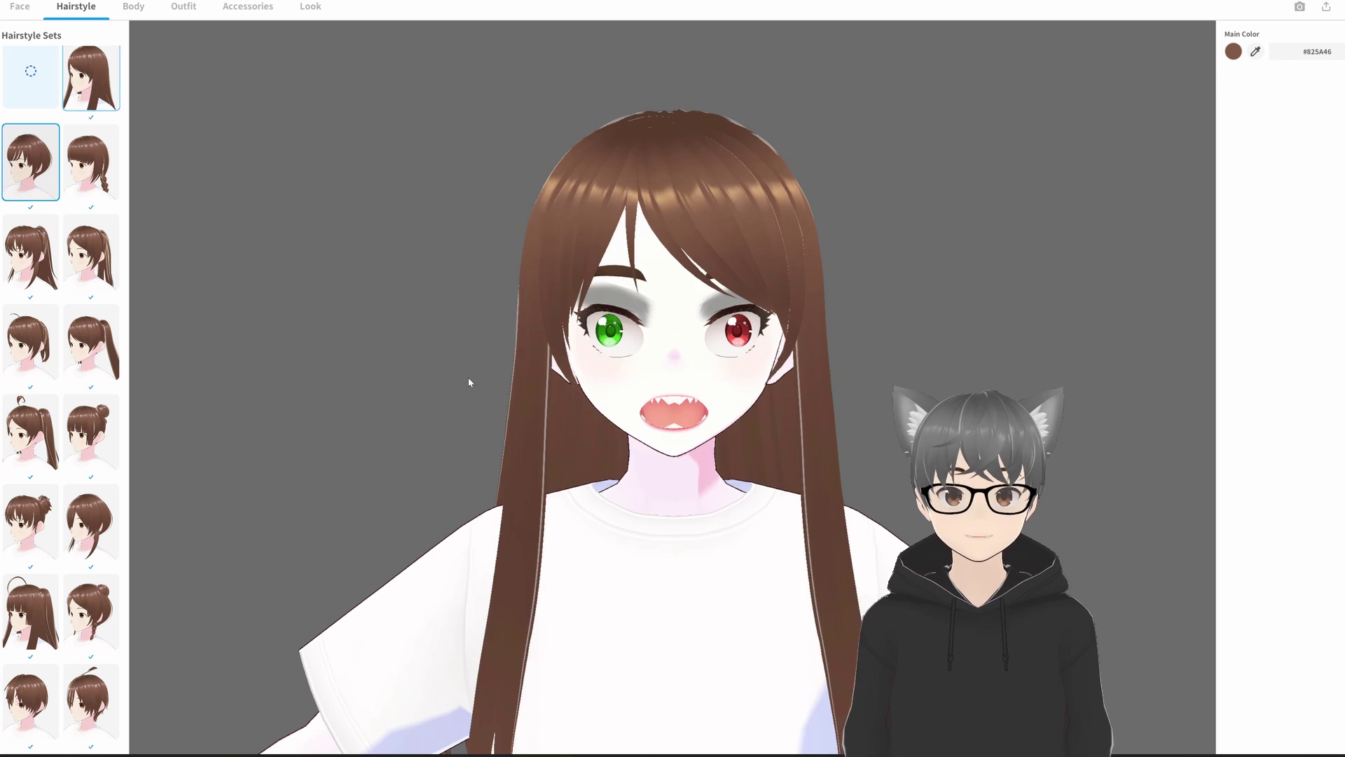
right_drag(468, 383, 632, 437)
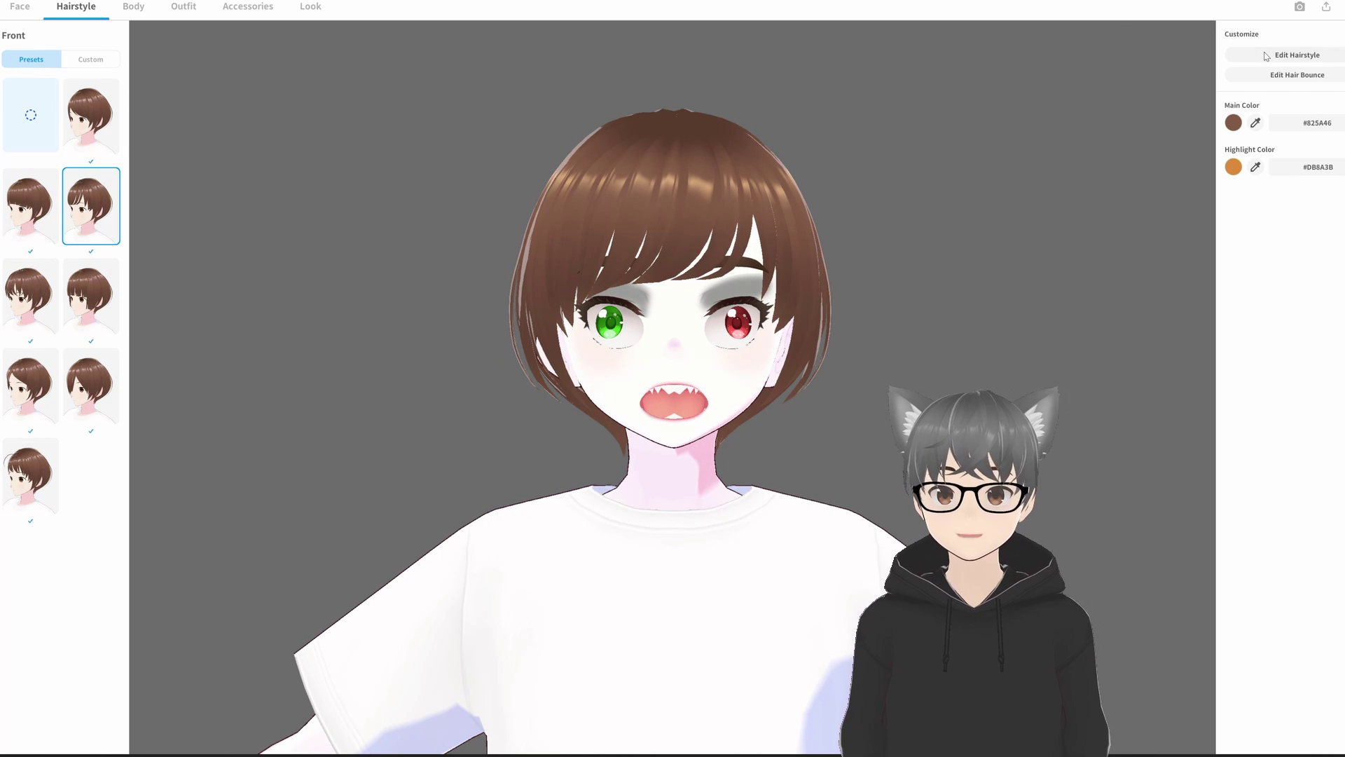
- Open the front hair for editing and reshape Freehand Group 1 by moving its guide points at the forehead and side of the head
click(1267, 56)
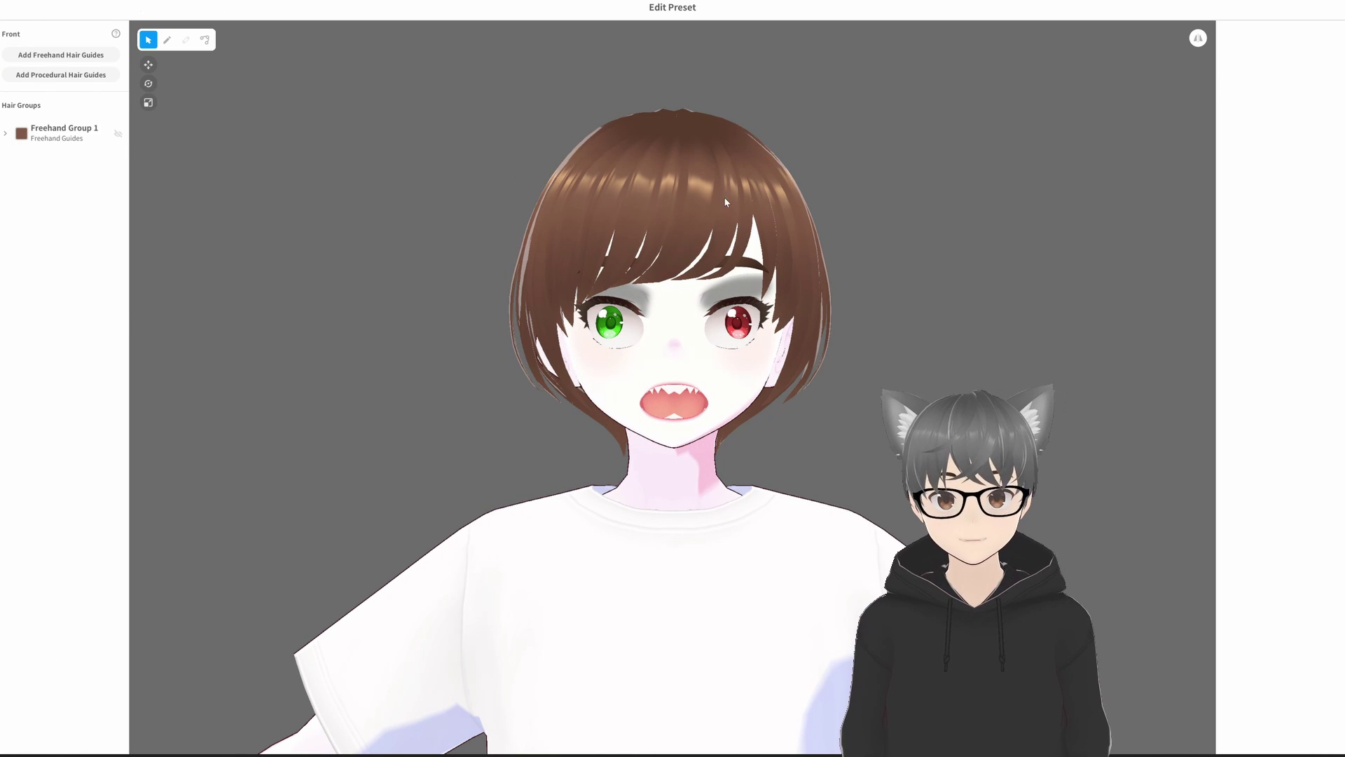
click(63, 131)
mouse_move(691, 201)
right_down()
mouse_move(880, 301)
mouse_move(896, 280)
right_up()
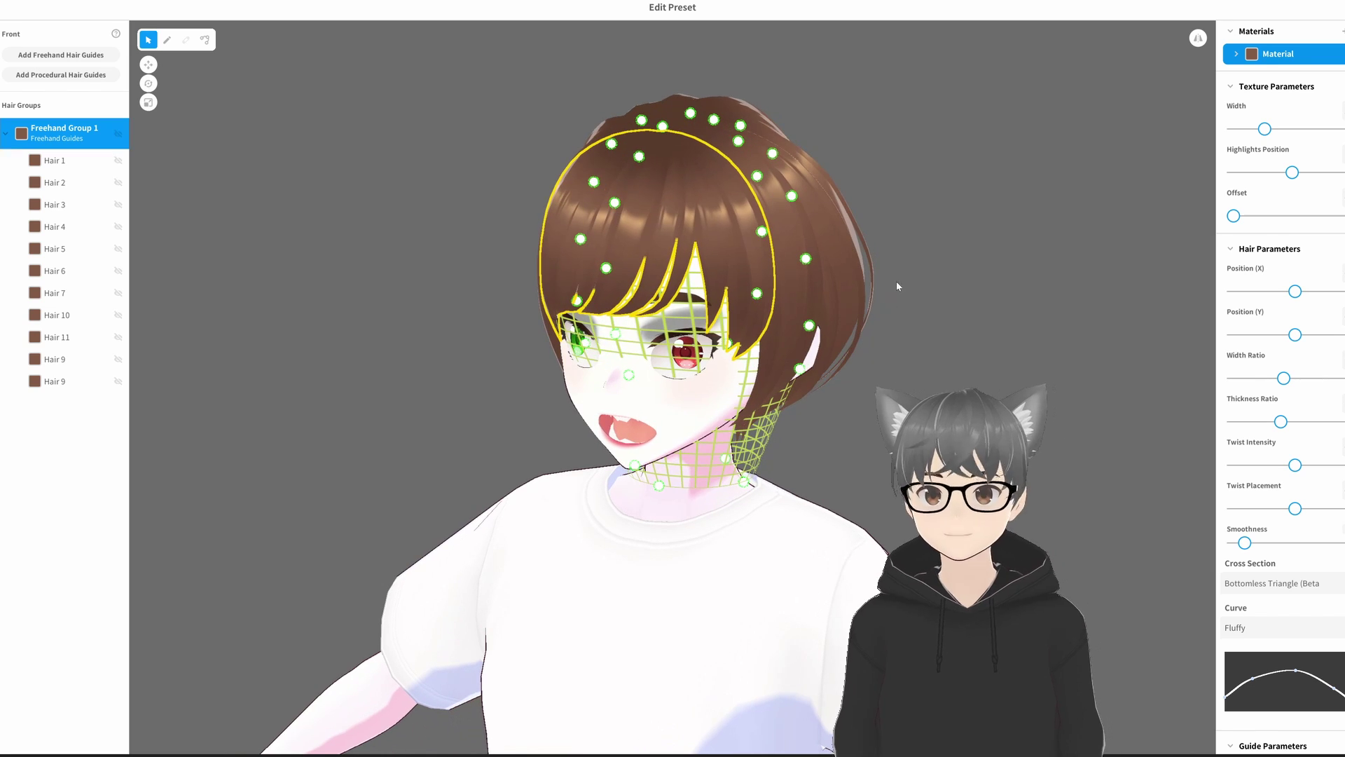
mouse_move(639, 157)
mouse_down()
mouse_move(649, 168)
mouse_move(627, 147)
mouse_up()
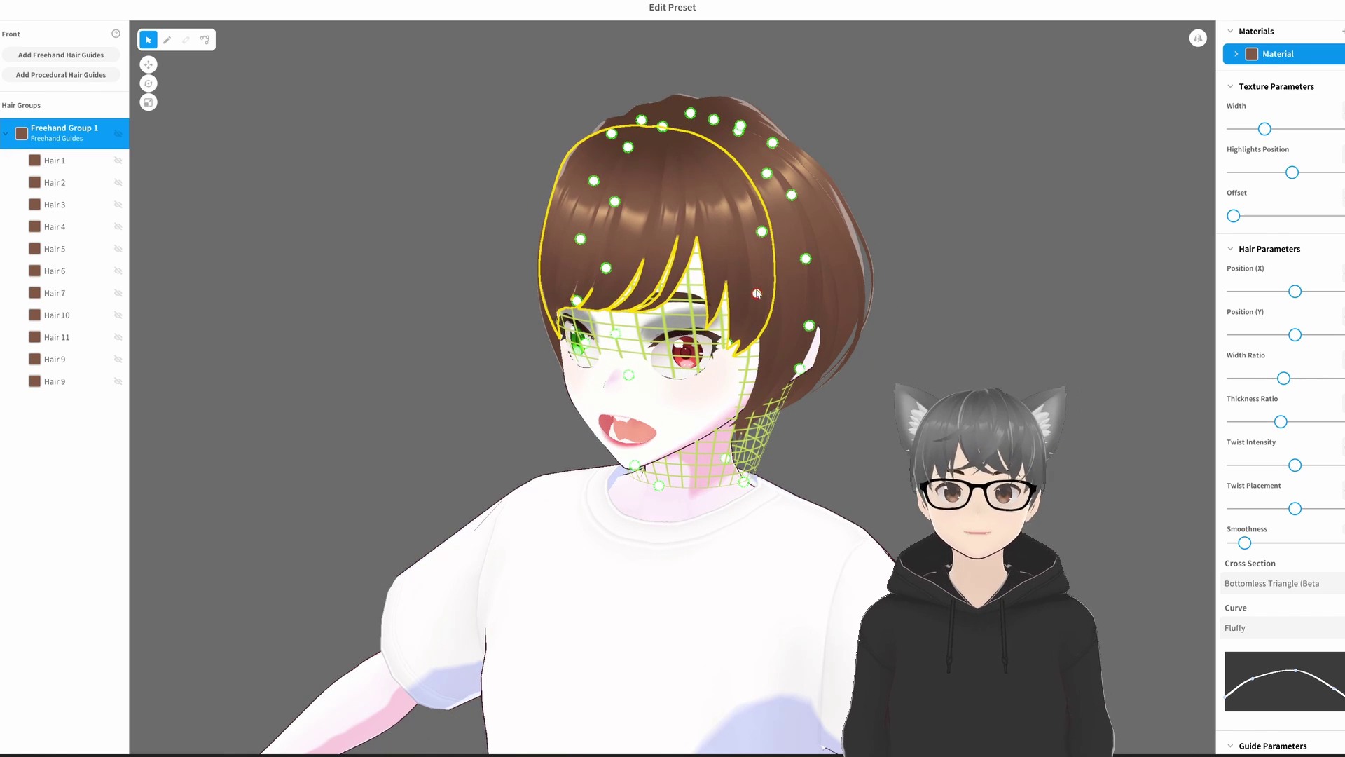
drag(756, 294, 751, 359)
mouse_move(924, 393)
right_down()
mouse_move(887, 392)
mouse_move(927, 377)
right_up()
- Add a second freehand hair group and draw long strands framing both sides of the face
click(86, 407)
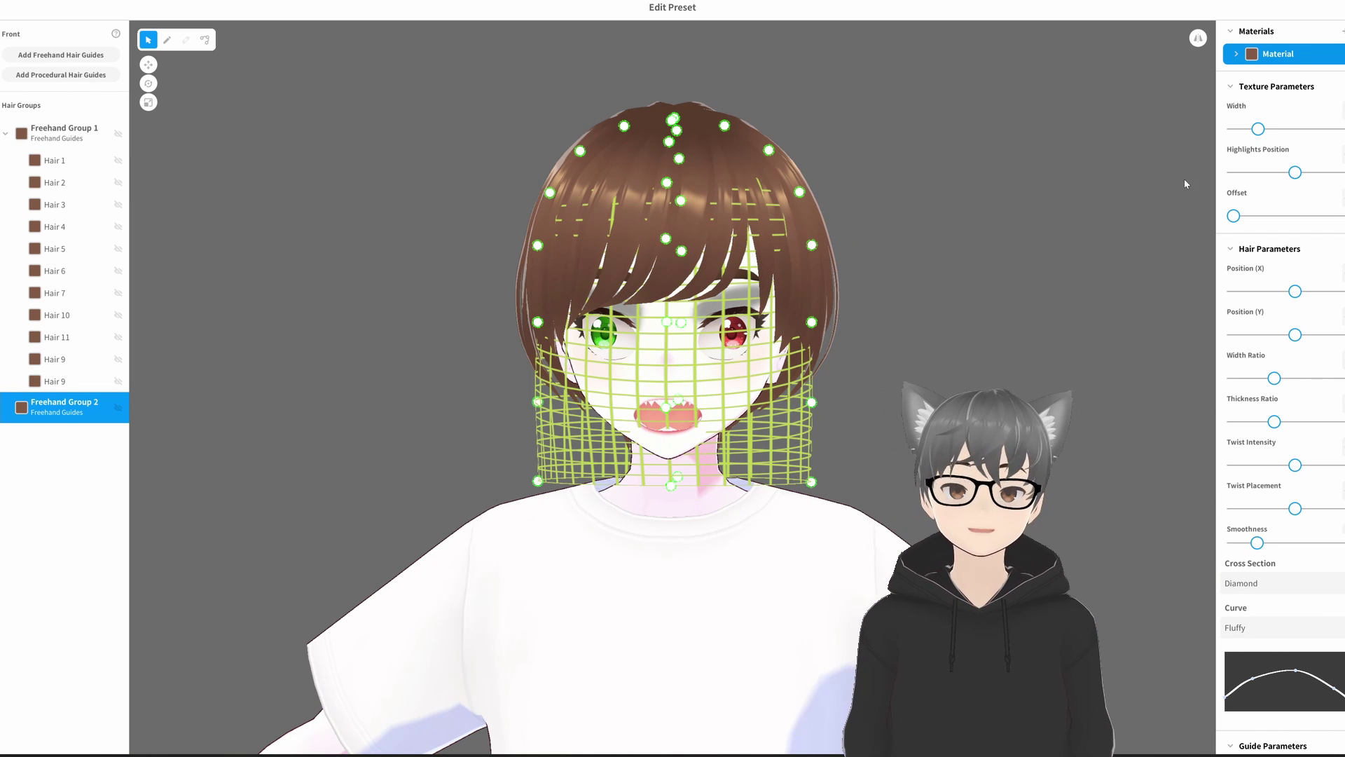
scroll(1185, 183, down, 2)
scroll(1323, 411, down, 3)
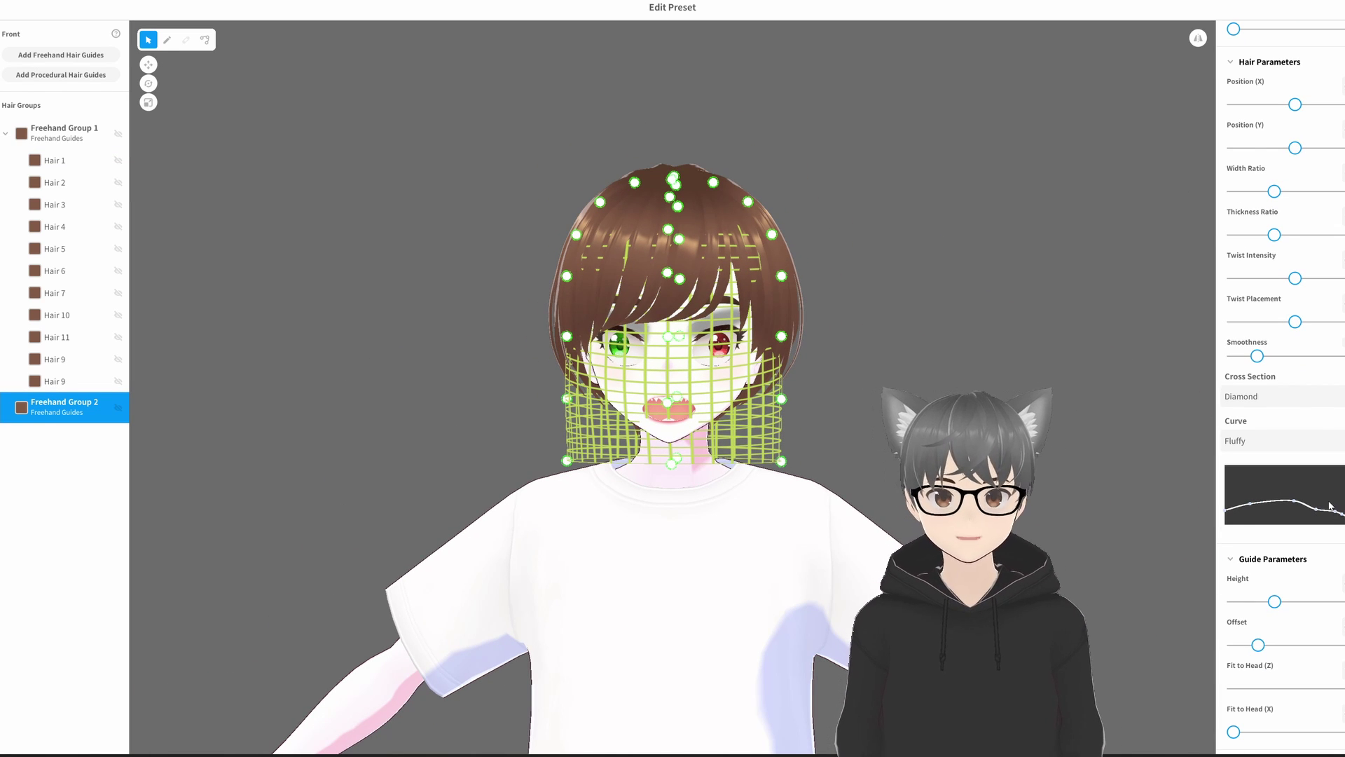
click(169, 41)
mouse_move(716, 241)
mouse_down()
mouse_move(683, 422)
mouse_move(573, 434)
mouse_up()
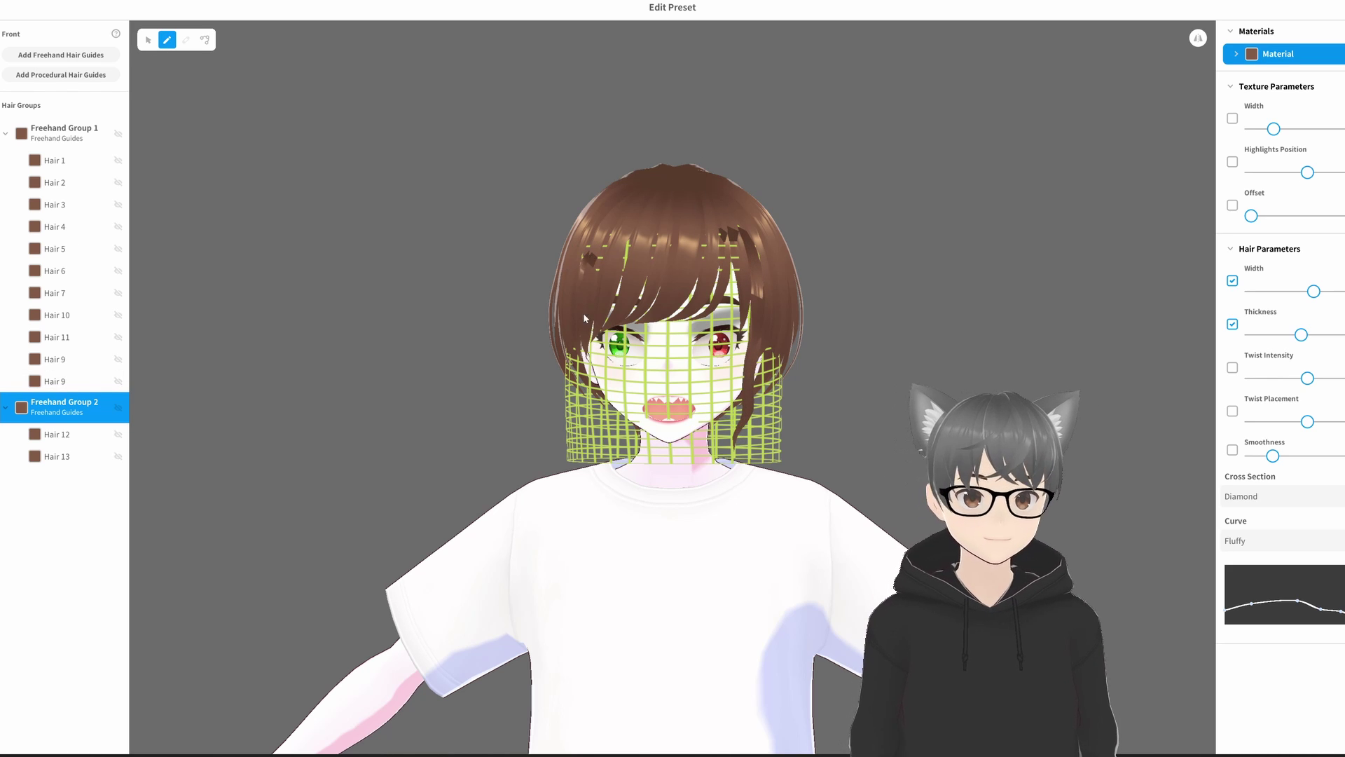
drag(777, 346, 756, 430)
- Draw additional hanging strands around both sides of the head down to the neck
right_drag(925, 430, 791, 428)
drag(716, 351, 732, 463)
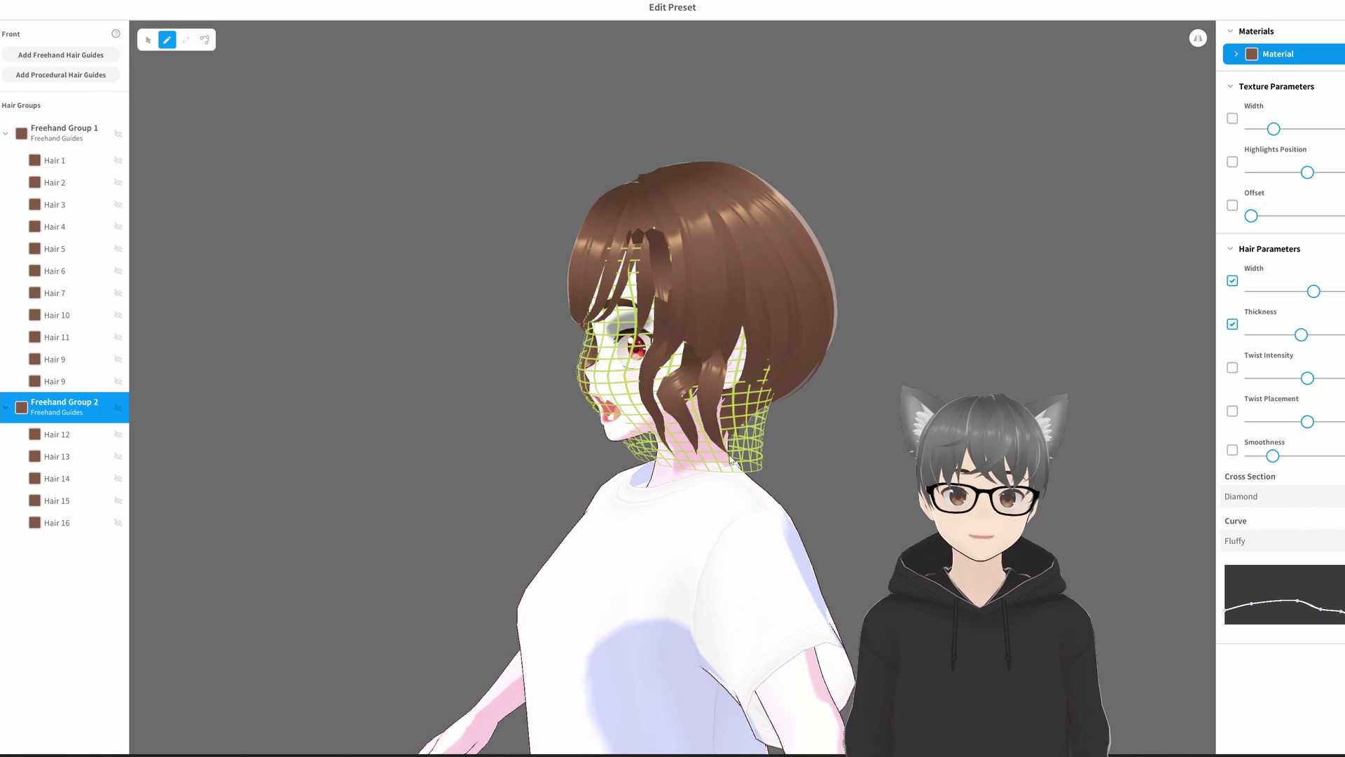
drag(771, 387, 753, 462)
right_drag(582, 468, 817, 471)
drag(676, 326, 634, 448)
drag(641, 314, 615, 450)
drag(594, 356, 603, 446)
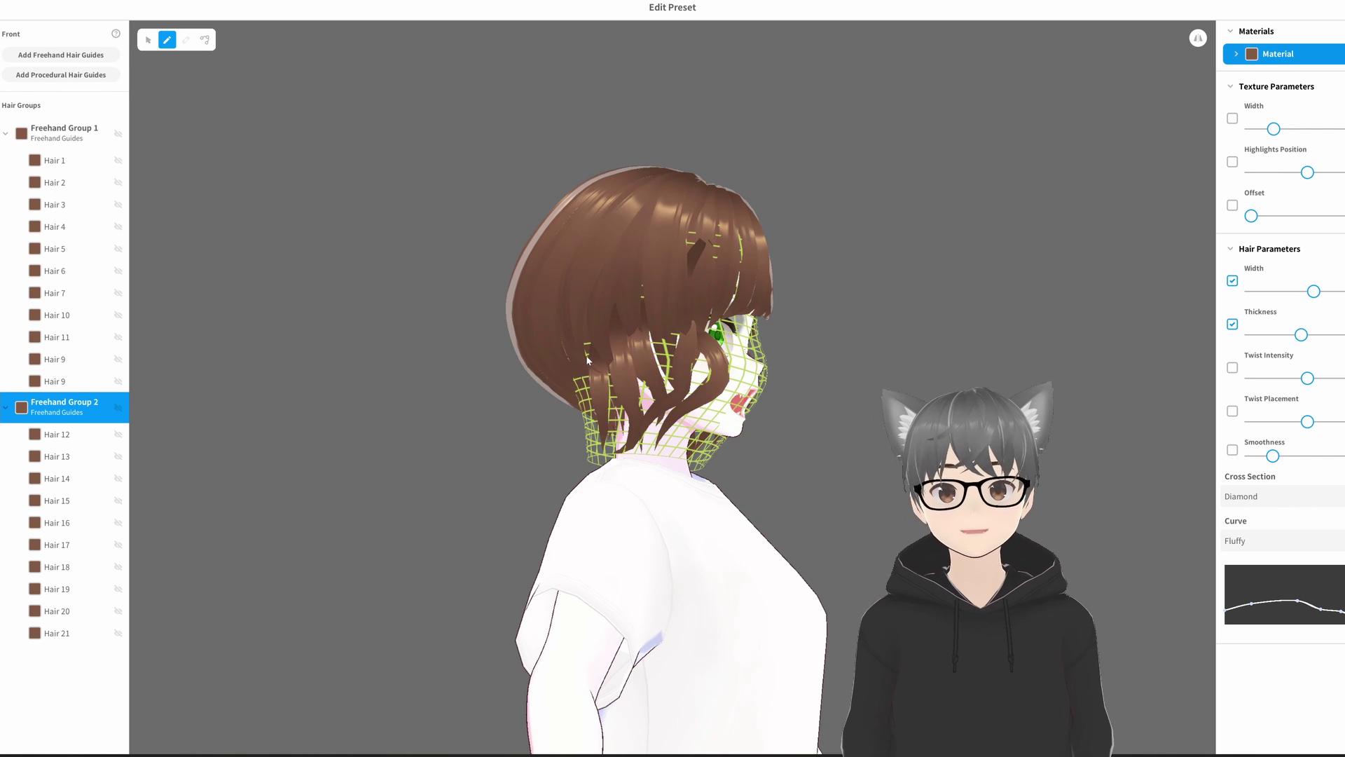
- Draw a bang strand hanging between the eyes and save the edited front hair as a new item
right_drag(784, 501, 645, 501)
drag(662, 235, 659, 245)
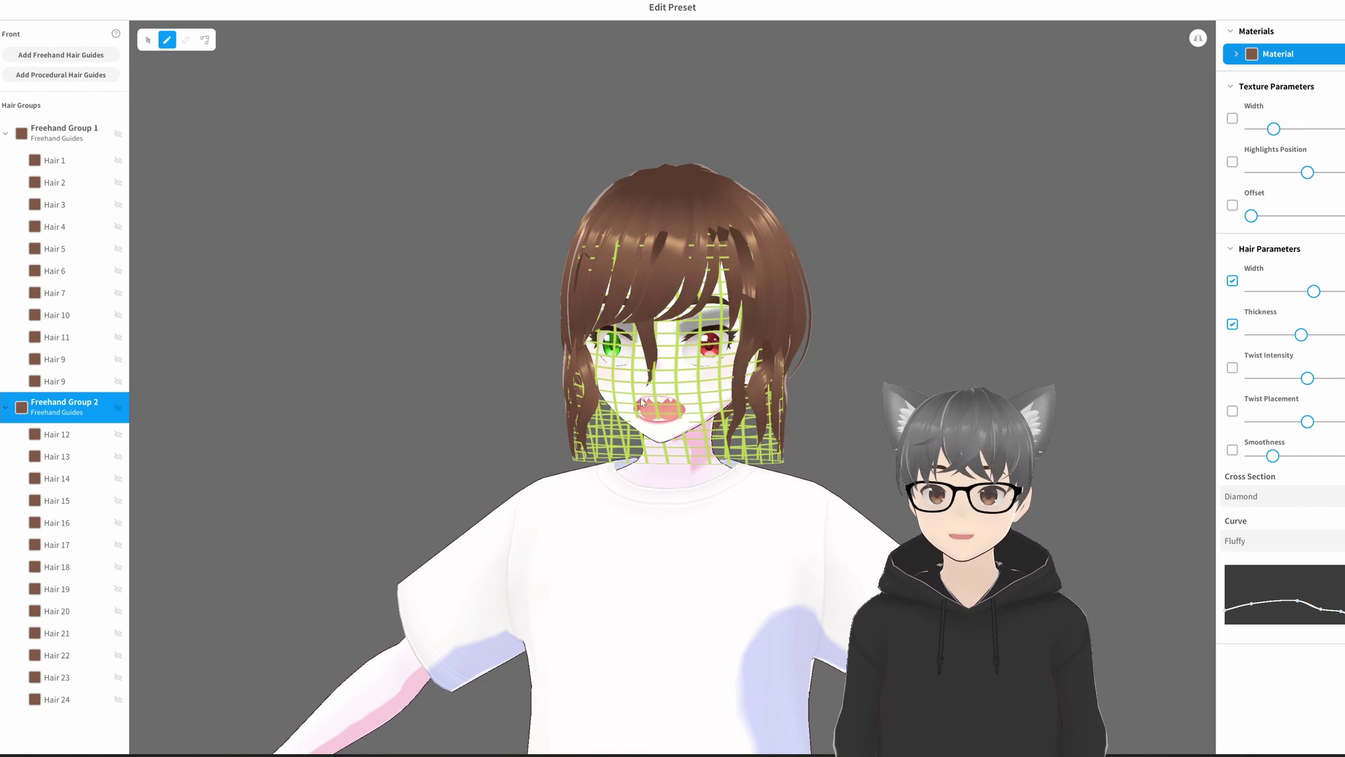
key(Escape)
click(683, 408)
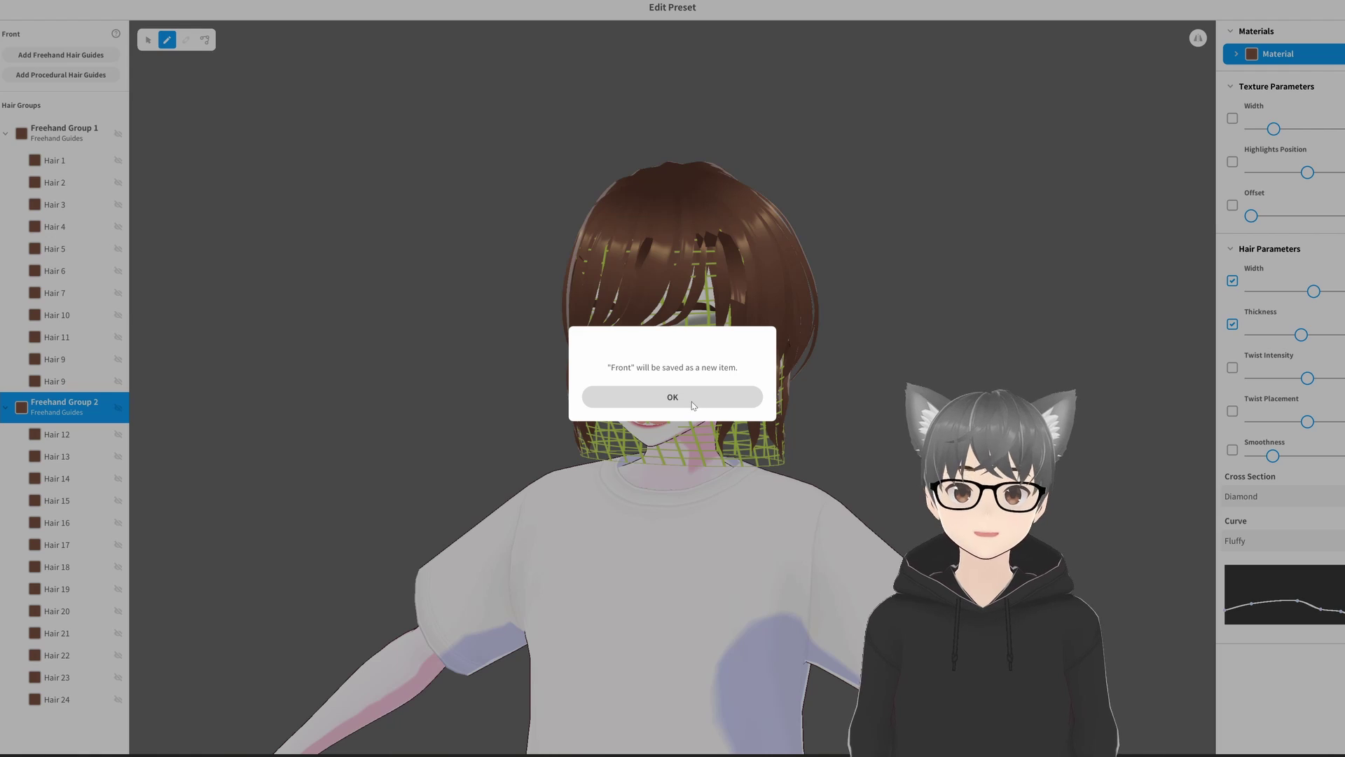
click(692, 405)
- Replace the T-shirt, shorts and sneakers with the plain black tank-top outfit and dark sandals
click(133, 7)
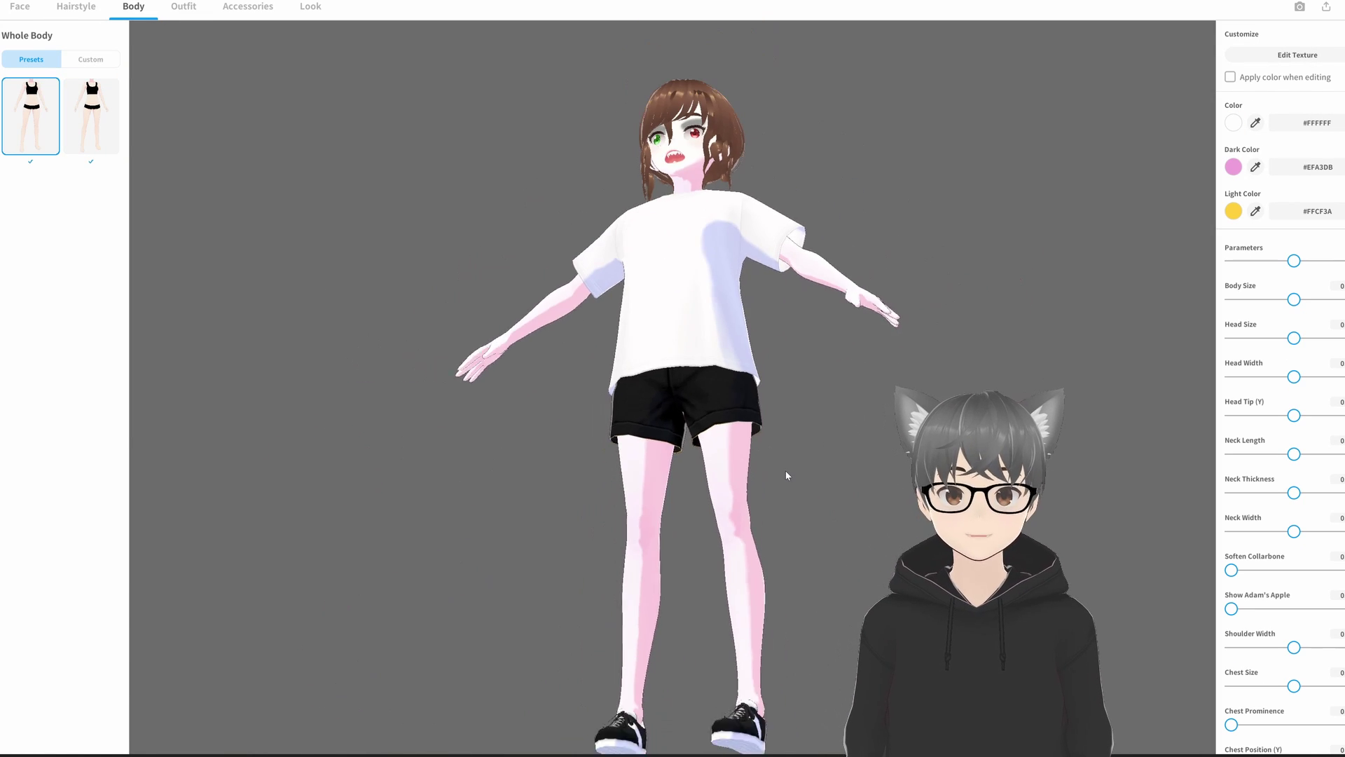
click(184, 7)
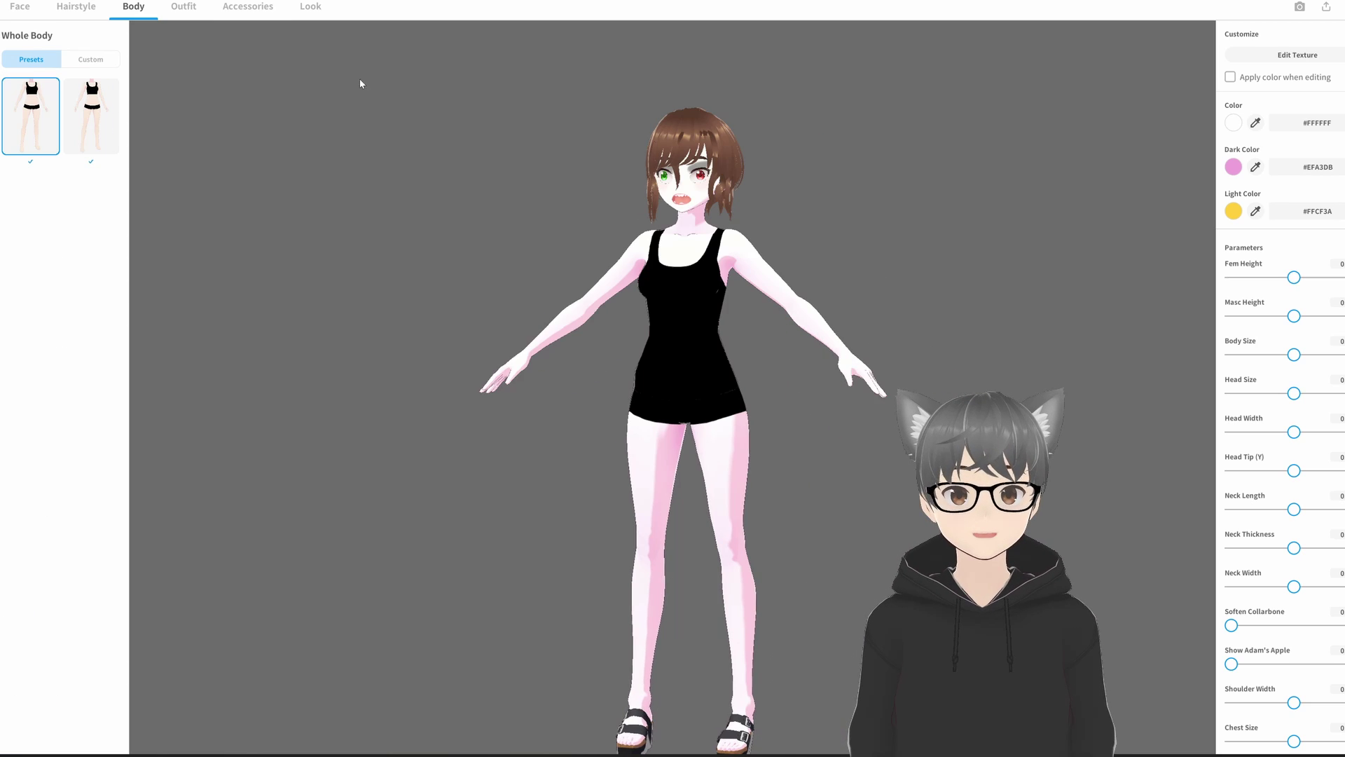
- Reduce the body's Fem Height, increase the Chest Size and lower the Chest Position (Y)
drag(1294, 278, 1258, 277)
drag(1296, 393, 1316, 382)
scroll(1296, 434, down, 5)
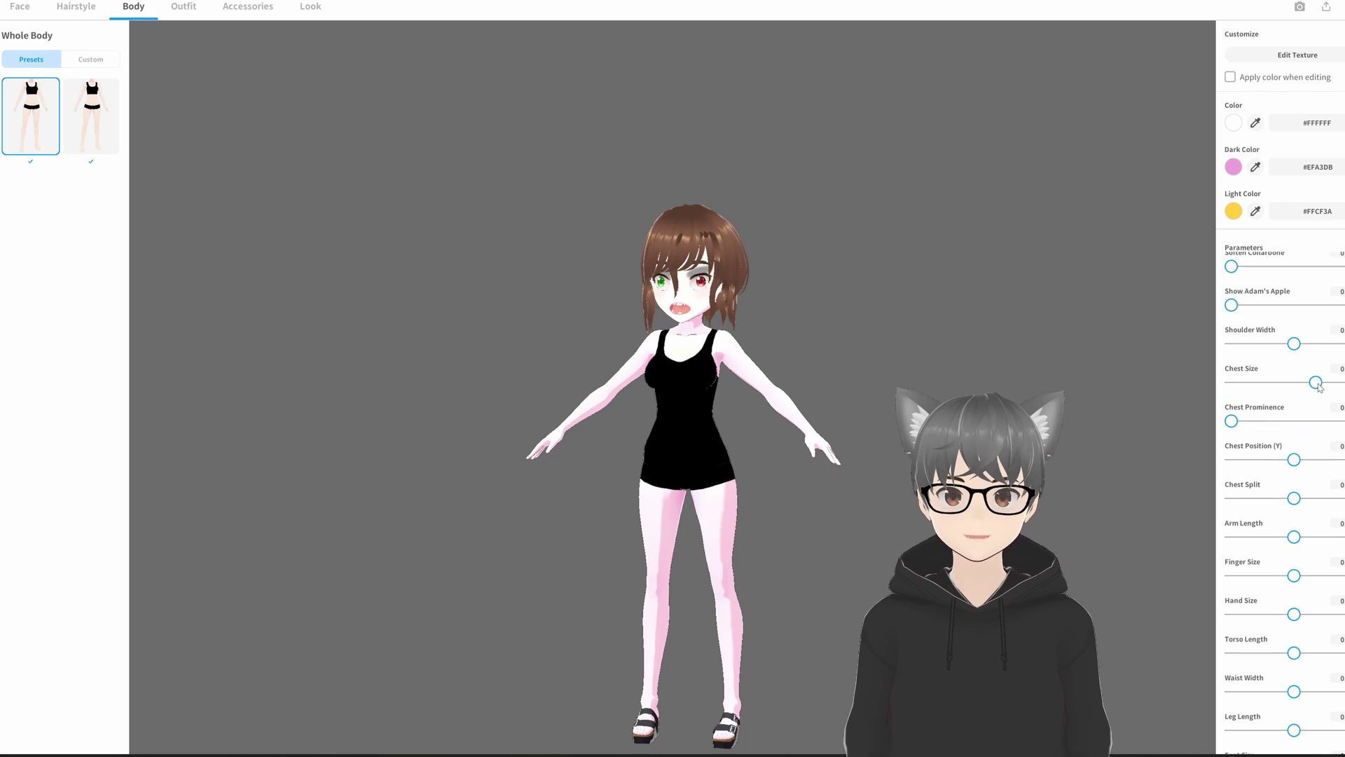
drag(1303, 461, 1283, 460)
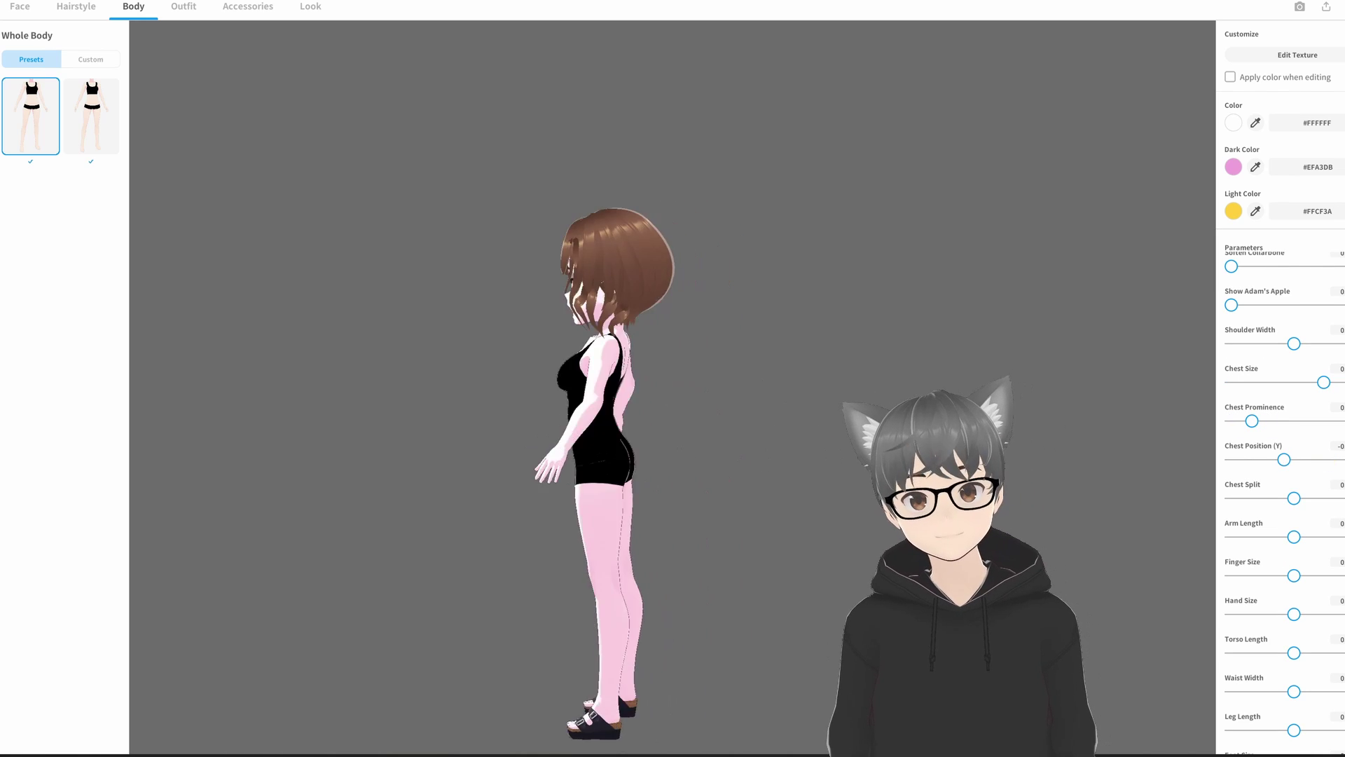
- Reduce the Hand Size and increase the Torso Length, Waist Width, Leg Length and Foot Size
scroll(1251, 516, down, 1)
drag(1294, 584, 1277, 584)
drag(1294, 622, 1320, 622)
drag(1294, 661, 1301, 738)
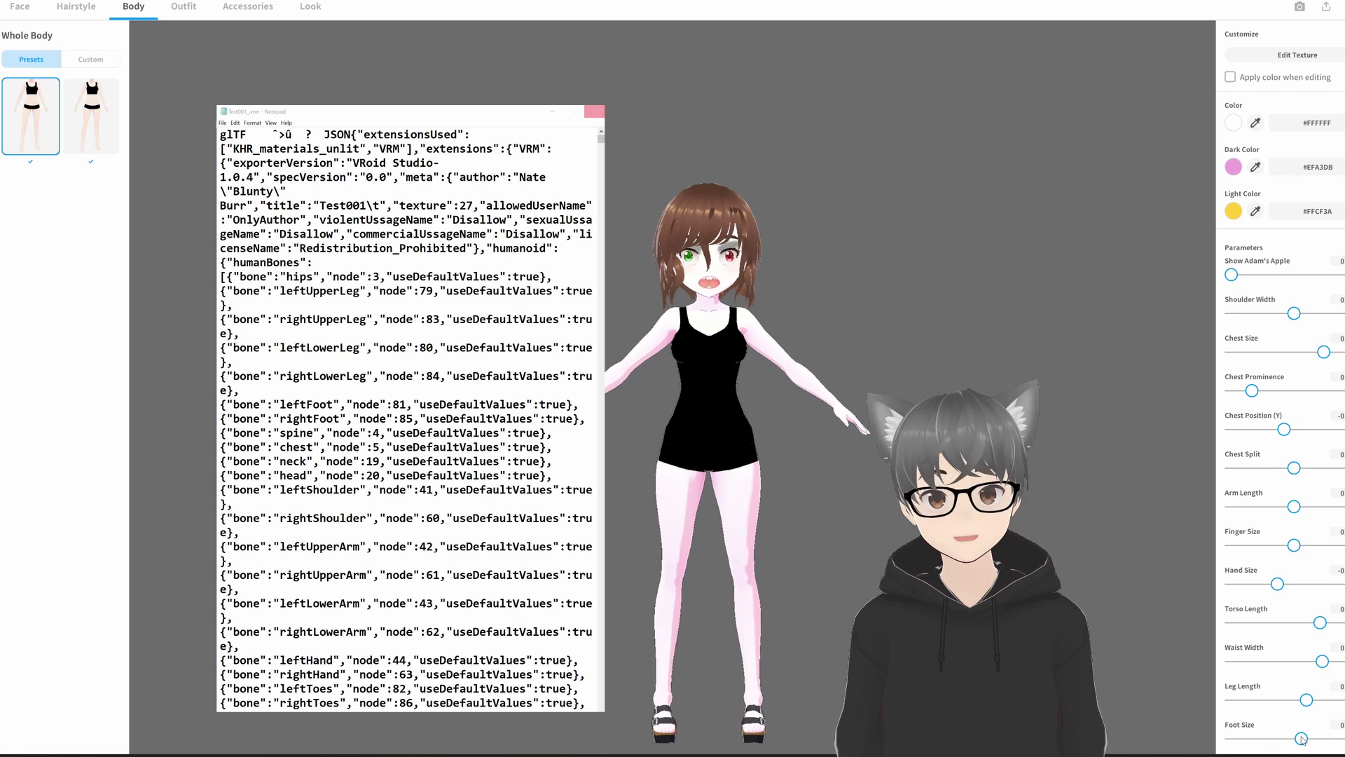
- Try several pleated skirts on the character and apply the dark plaid one in the third row
click(183, 7)
click(91, 199)
click(91, 287)
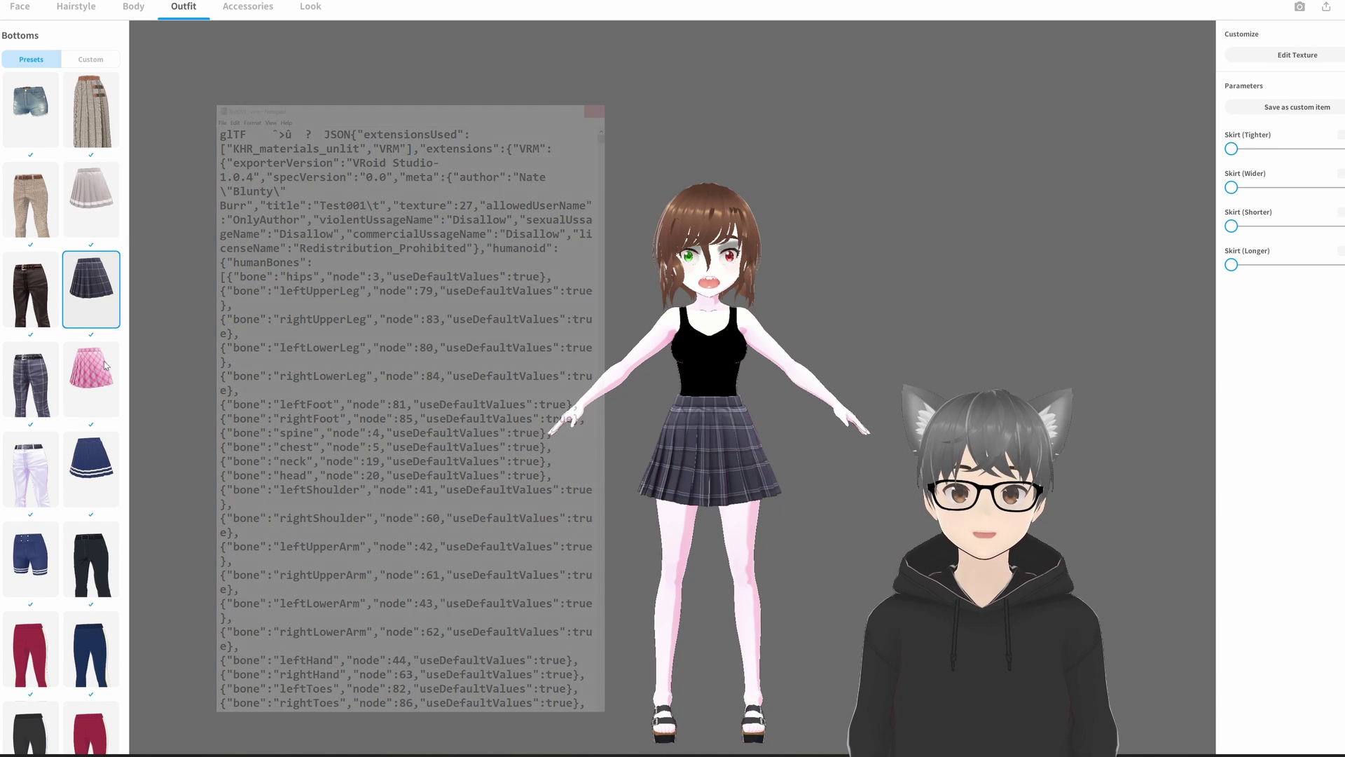
click(91, 468)
click(80, 381)
click(91, 287)
- Add the navy bow as neck accessory and change the black top to the strapless version
click(2, 114)
click(3, 141)
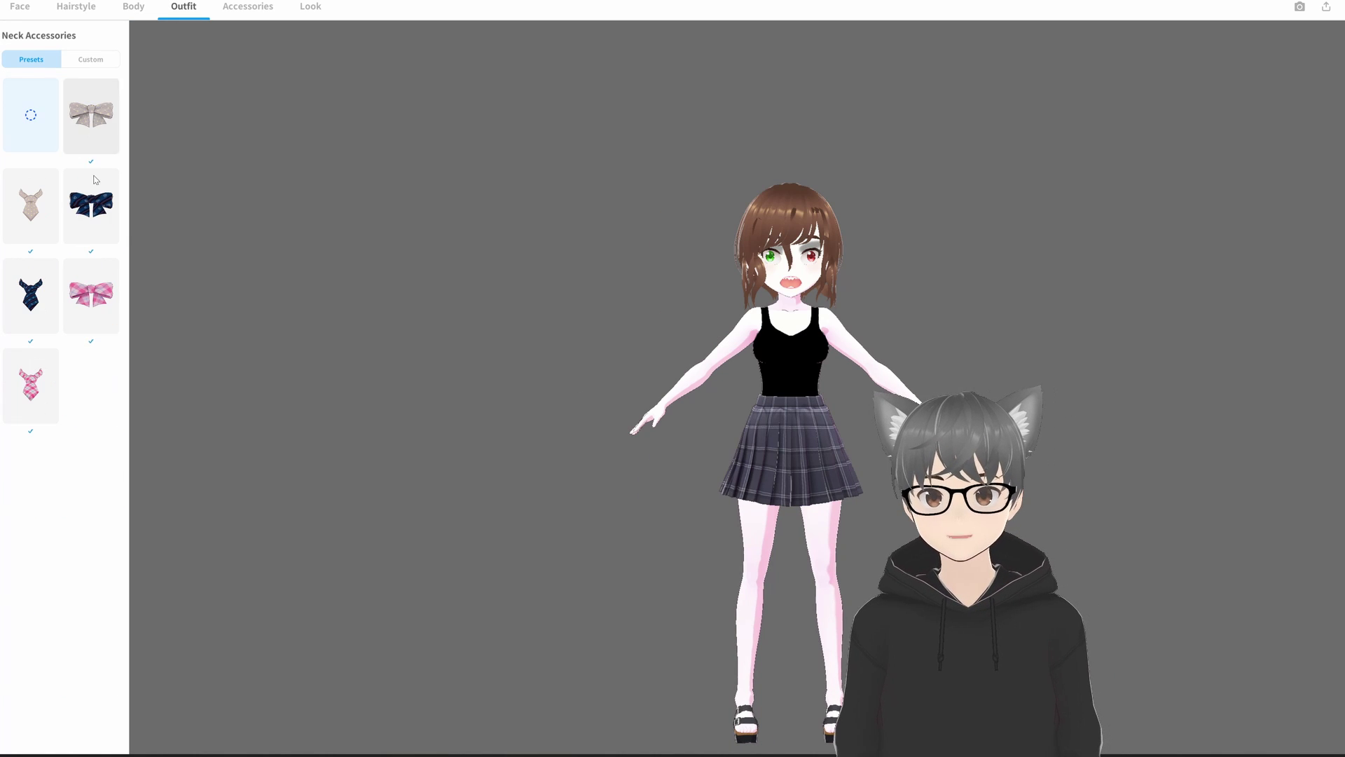
click(95, 179)
click(2, 196)
click(44, 134)
- Try the white stockings and apply the dark mismatched pair with one thigh-high and one knee-high sock
click(3, 248)
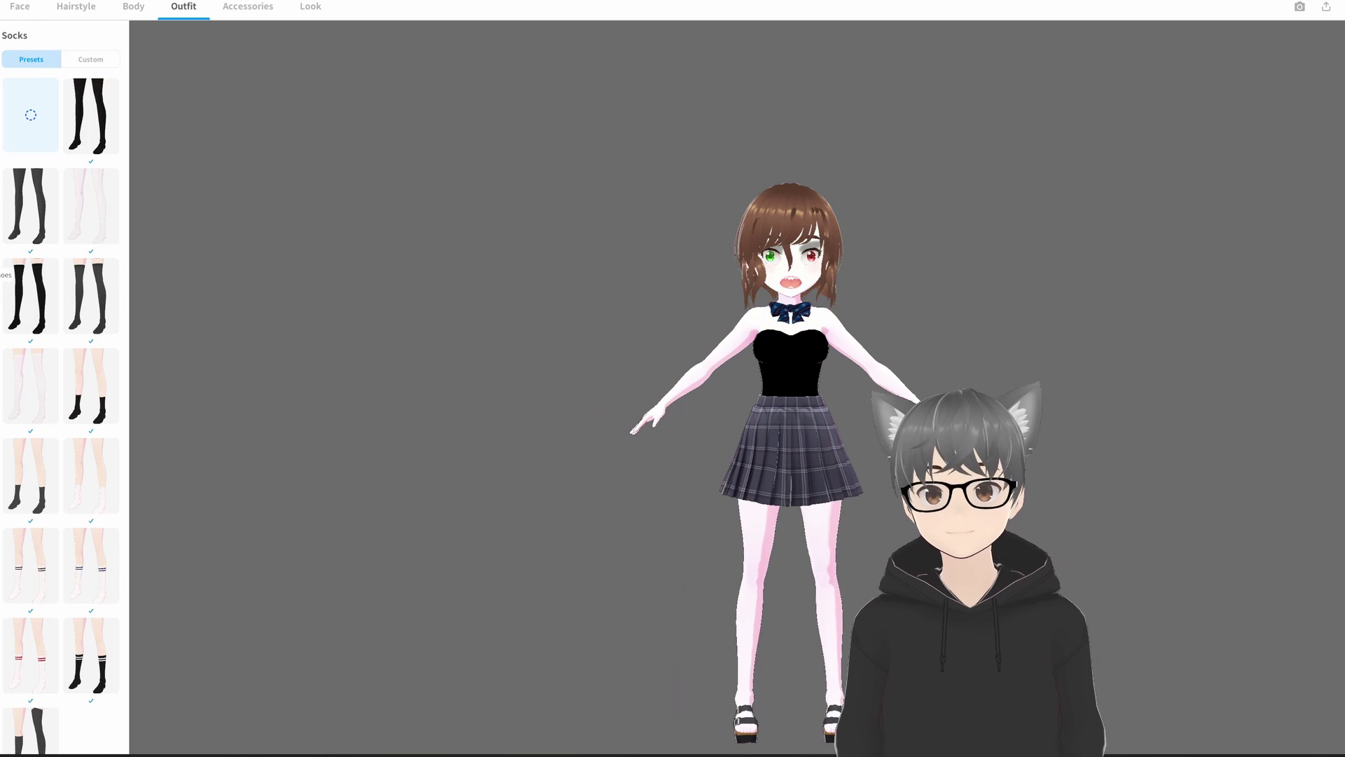
click(88, 221)
scroll(86, 254, down, 1)
click(31, 690)
- Apply the light flat sandals in the fourth visible shoe row and increase their Sole (Lower) value
scroll(87, 351, down, 5)
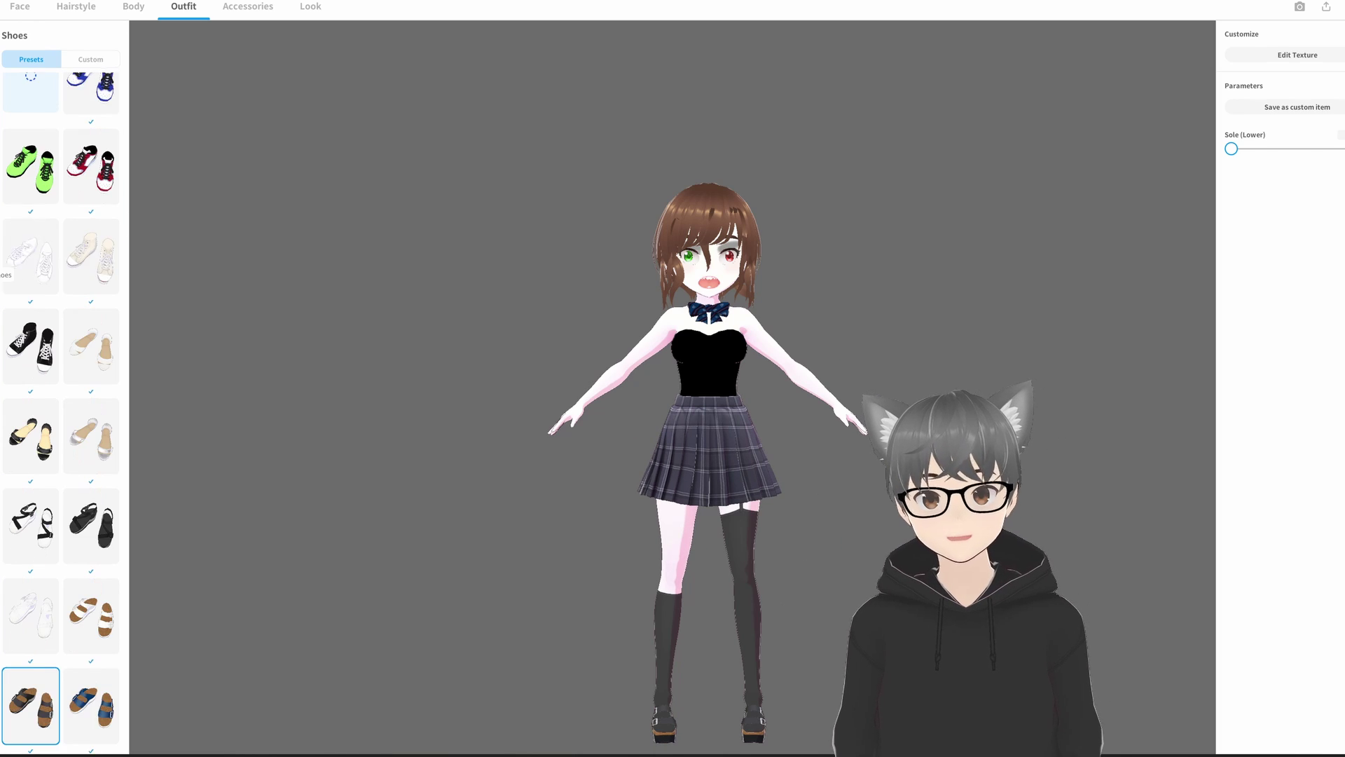
click(89, 363)
drag(1231, 187, 1283, 148)
click(3, 248)
click(3, 196)
- Add the thin glasses accessory to the character's face
click(248, 6)
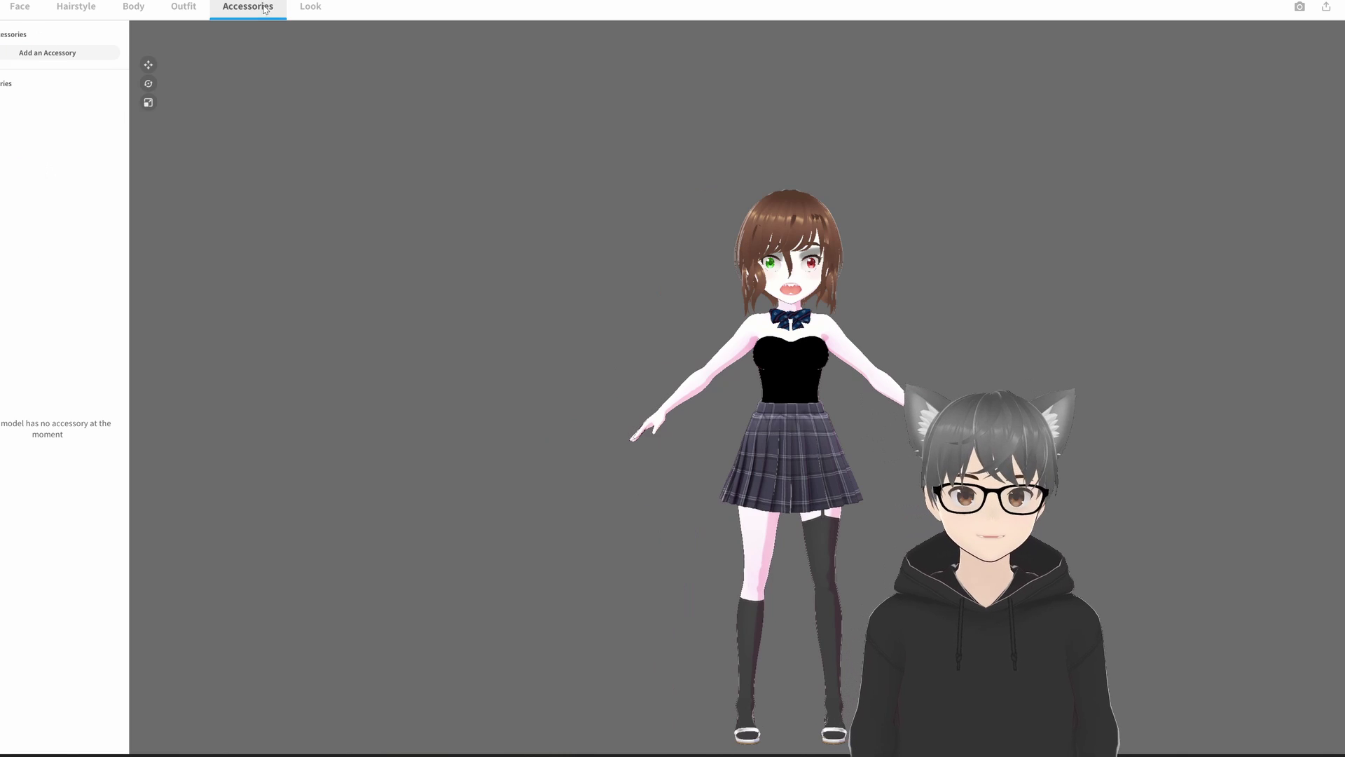
click(63, 52)
click(206, 67)
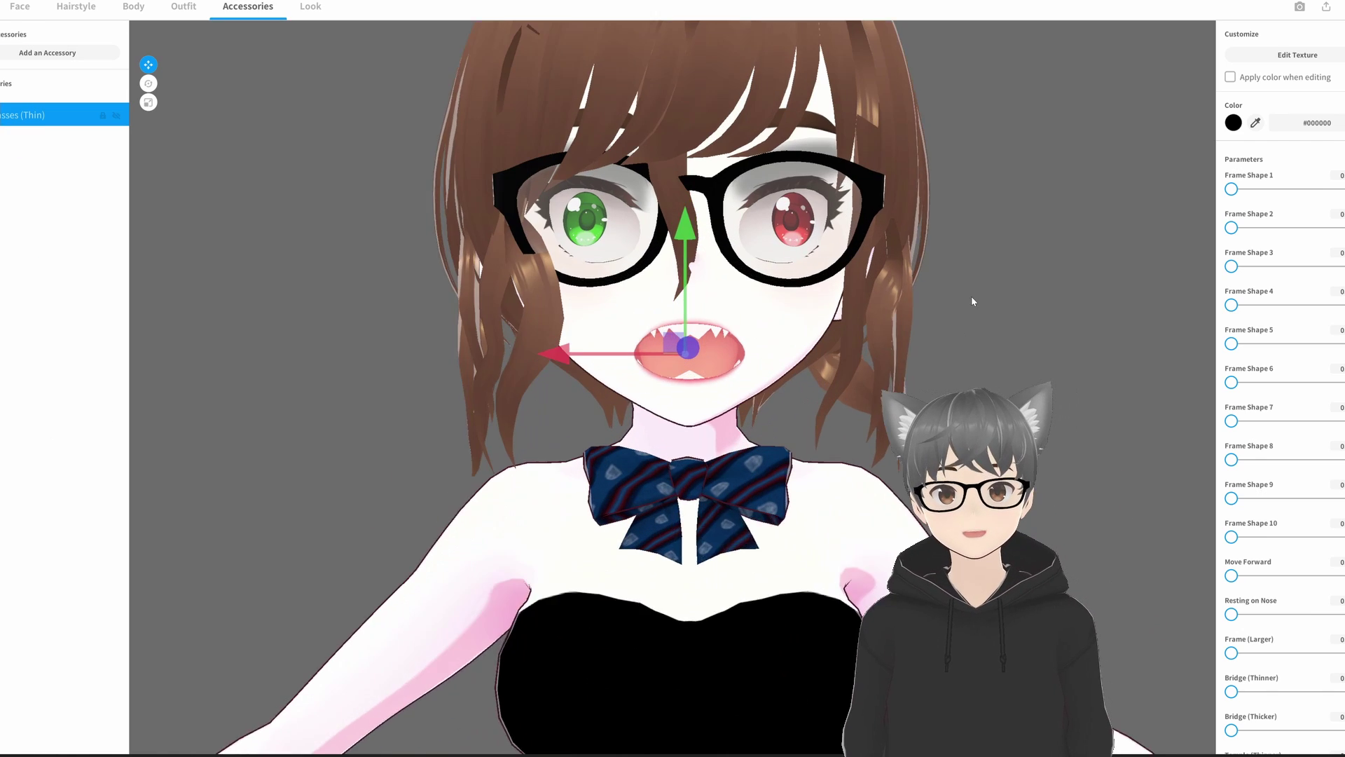
middle_drag(972, 302, 851, 417)
- Reshape the glasses with Frame Shape 1 at 9, Shape 2 at 73, Shape 3 at 44, Shape 5 at 16 and Shape 6 at 11
drag(1233, 227, 1323, 227)
mouse_move(1232, 189)
mouse_down()
mouse_move(1281, 189)
mouse_move(1243, 189)
mouse_up()
drag(1232, 266, 1287, 266)
drag(1231, 343, 1245, 381)
- Reposition the glasses in depth and lower them so they sit on the nose
drag(567, 464, 569, 476)
right_drag(569, 476, 844, 486)
drag(276, 488, 400, 497)
drag(447, 364, 449, 413)
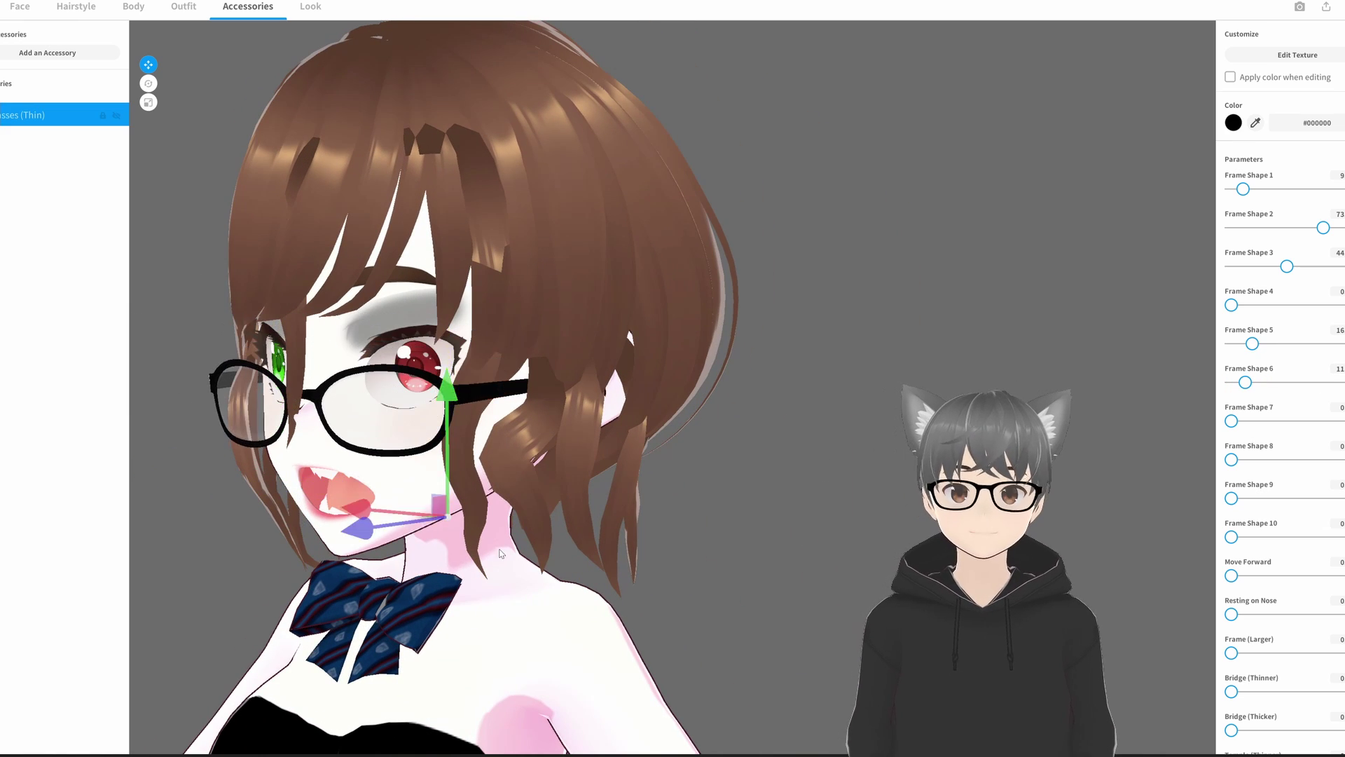
right_drag(534, 456, 726, 530)
- Refine the glasses with Bridge (Thicker) at 27, Temple (Thinner) at 39, Frame Shape 7 at 43 and Frame Shape 8 at 32
scroll(726, 530, down, 5)
drag(1232, 575, 1265, 584)
scroll(1236, 578, down, 3)
scroll(1257, 629, up, 3)
drag(1231, 412, 1286, 412)
drag(1232, 451, 1272, 452)
drag(1231, 489, 1272, 489)
scroll(715, 576, down, 4)
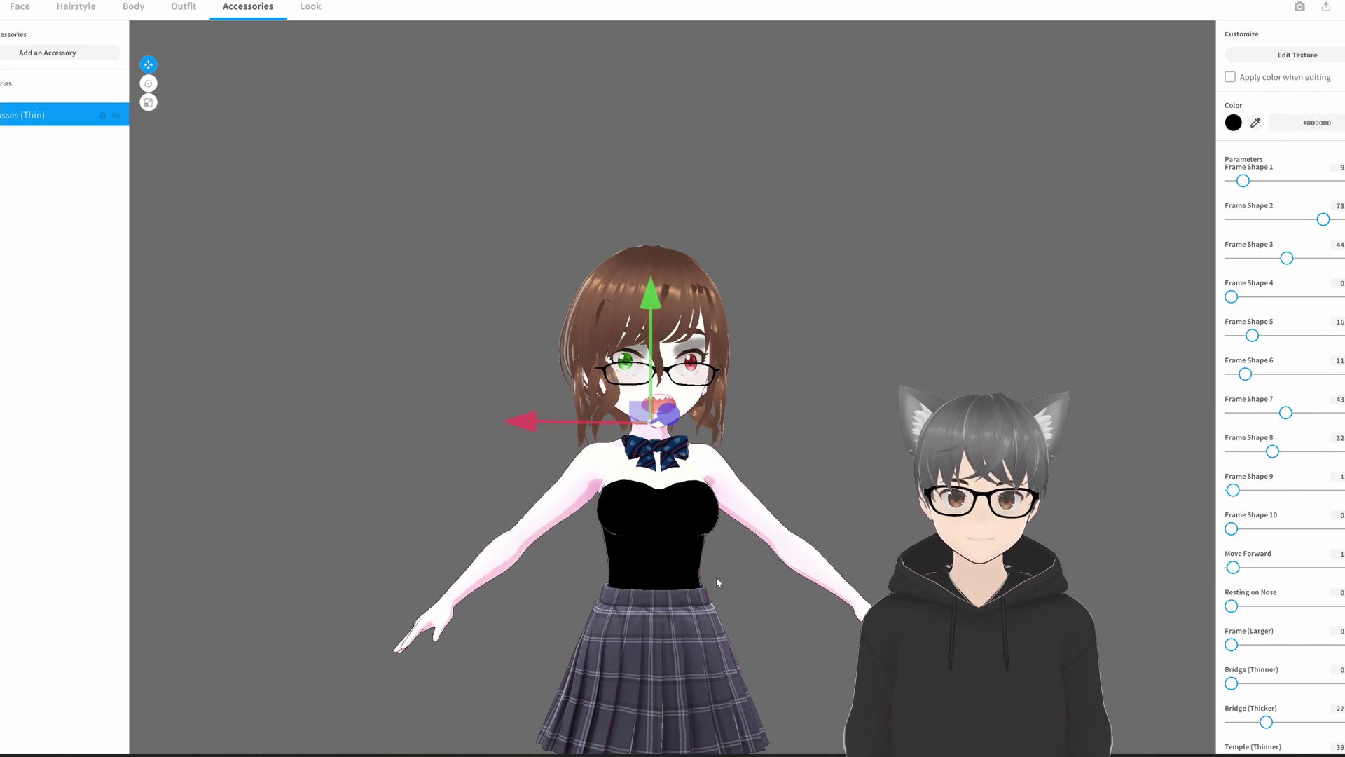
- Adjust the rim light intensity in the character's look settings
click(311, 6)
click(18, 56)
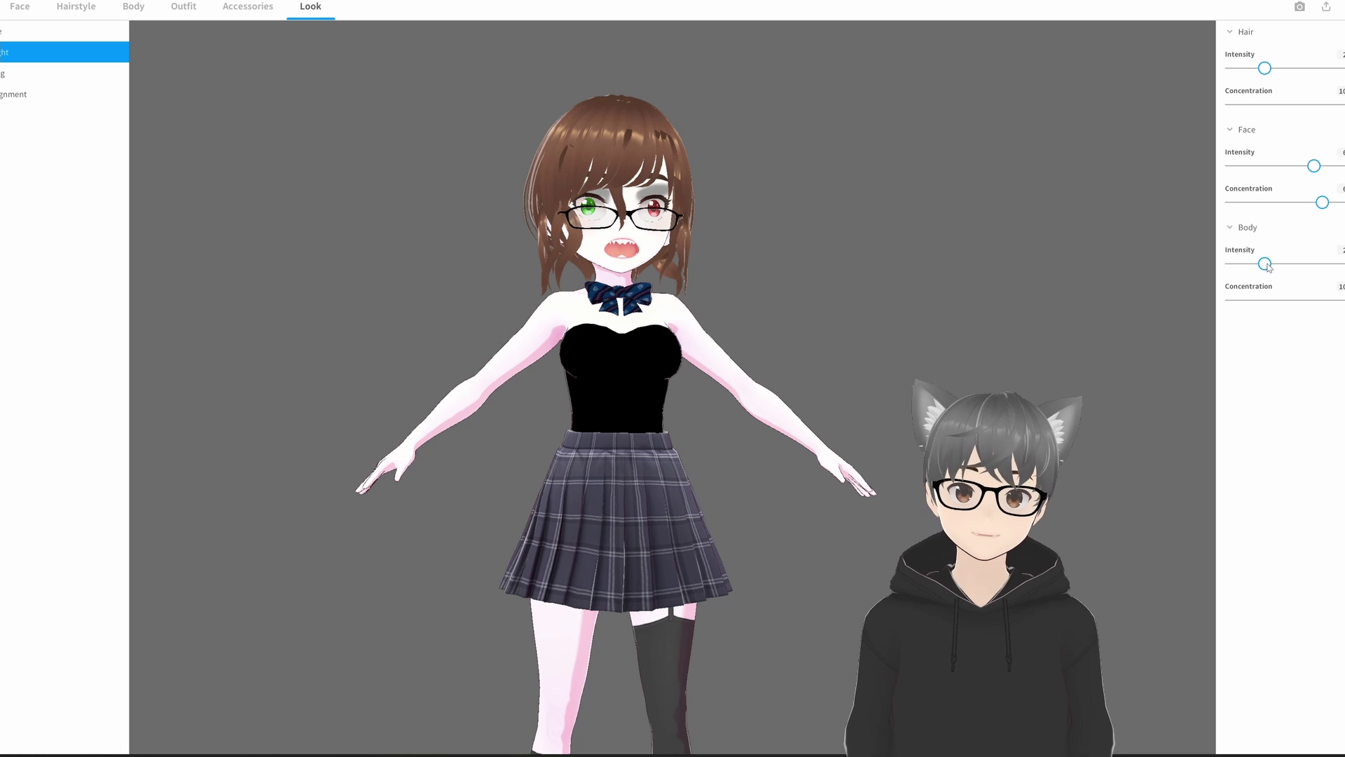
mouse_move(1284, 68)
mouse_down()
mouse_move(1321, 68)
mouse_move(1321, 108)
mouse_move(1252, 104)
mouse_up()
- Lower the face's shading hardness and enlarge its shading area, and adjust the sway amplitude of outfit and body
click(68, 76)
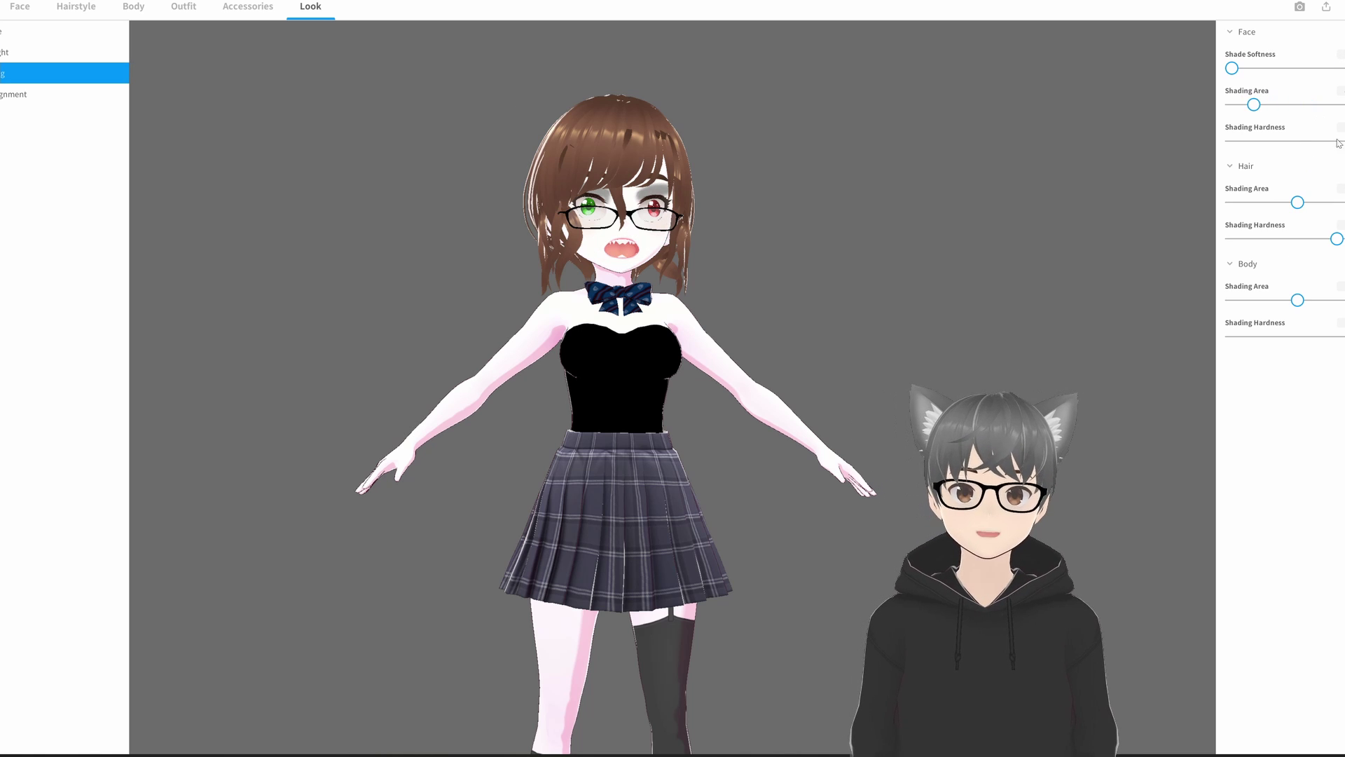
drag(1339, 141, 1298, 140)
drag(1252, 104, 1288, 104)
key(Down)
key(Down)
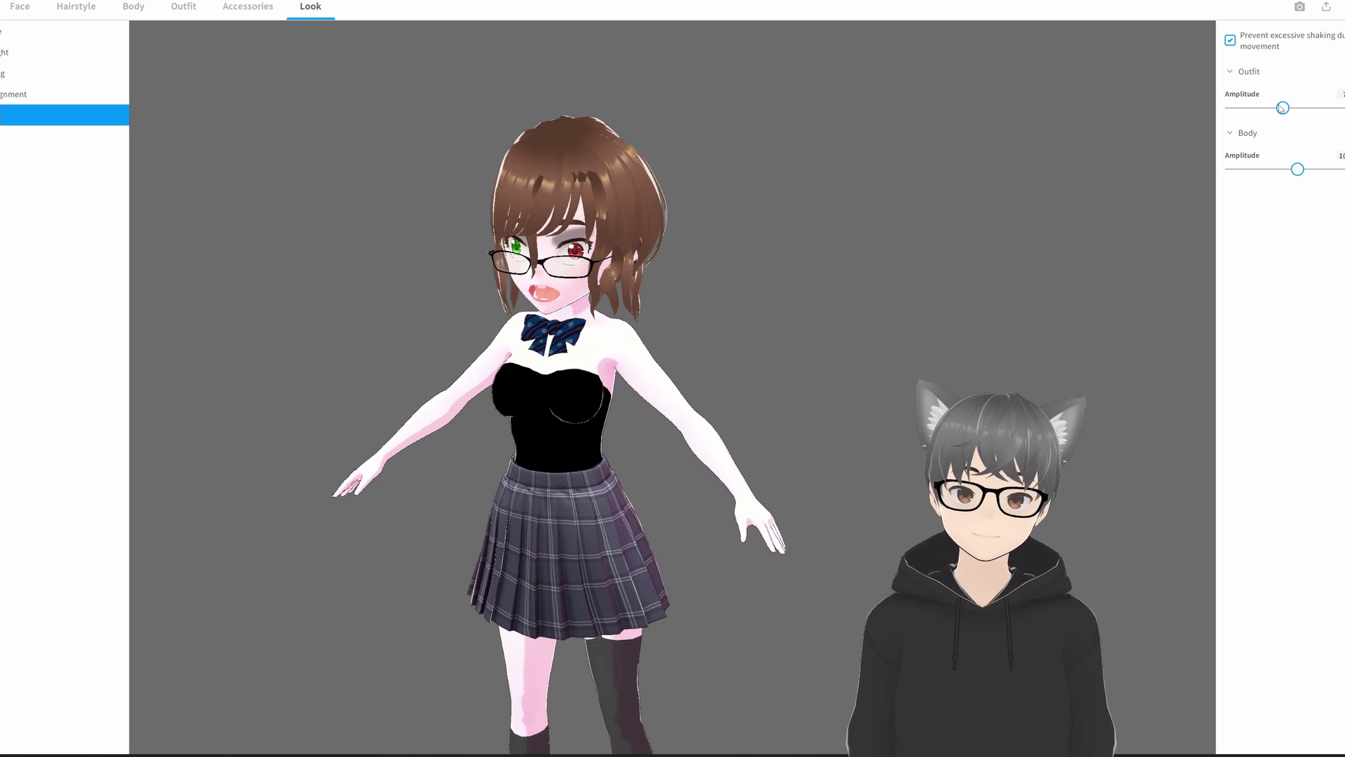
- Export the finished character as a VRM file
click(1326, 7)
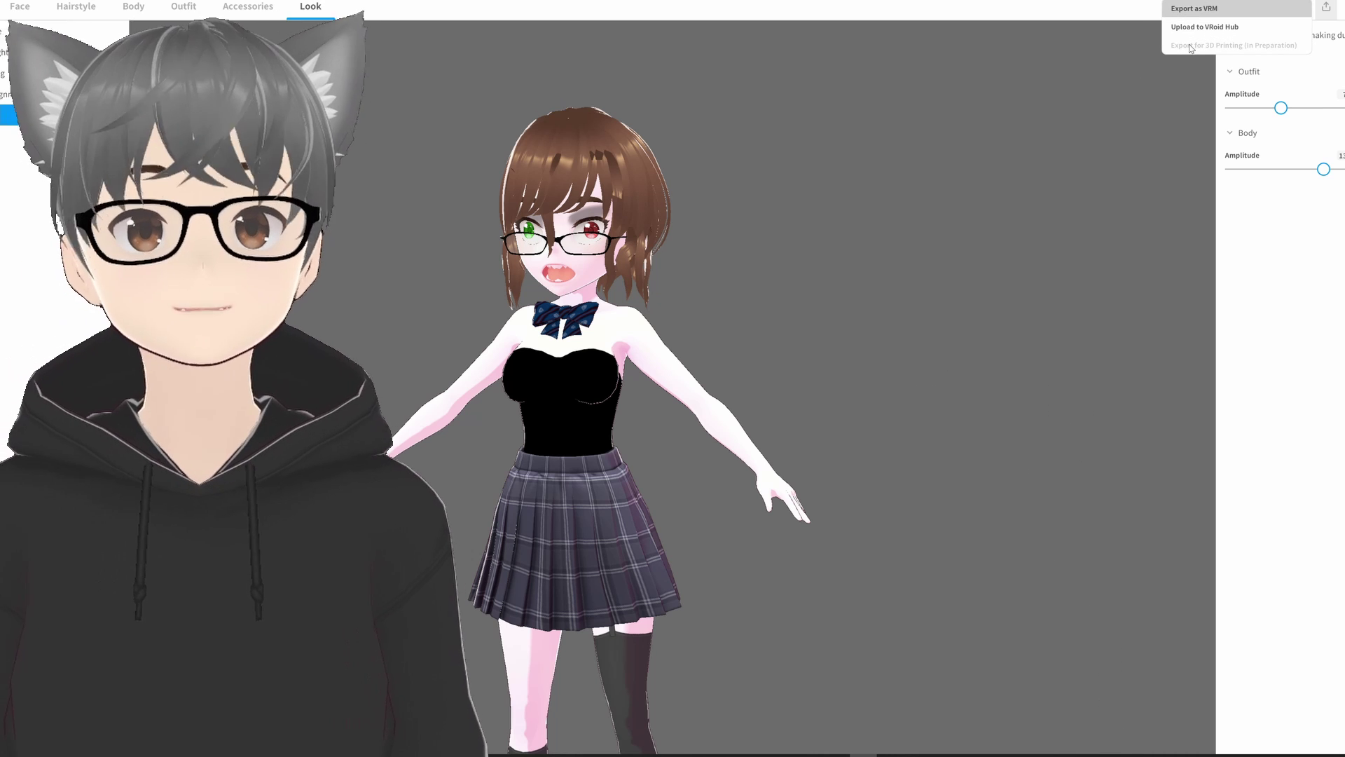
click(1195, 8)
click(1297, 105)
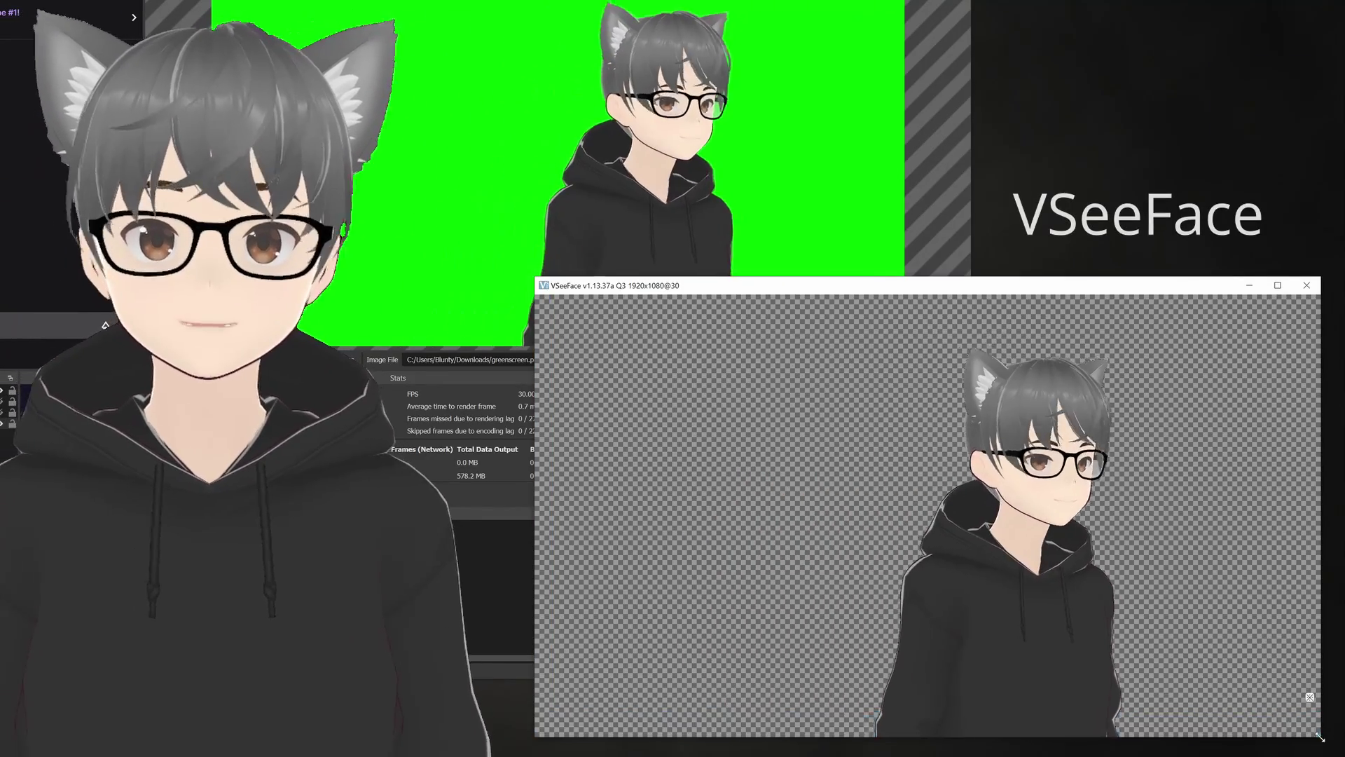
- Switch to VSeeFace, open the general settings and move their window away from the avatar controls
click(1309, 697)
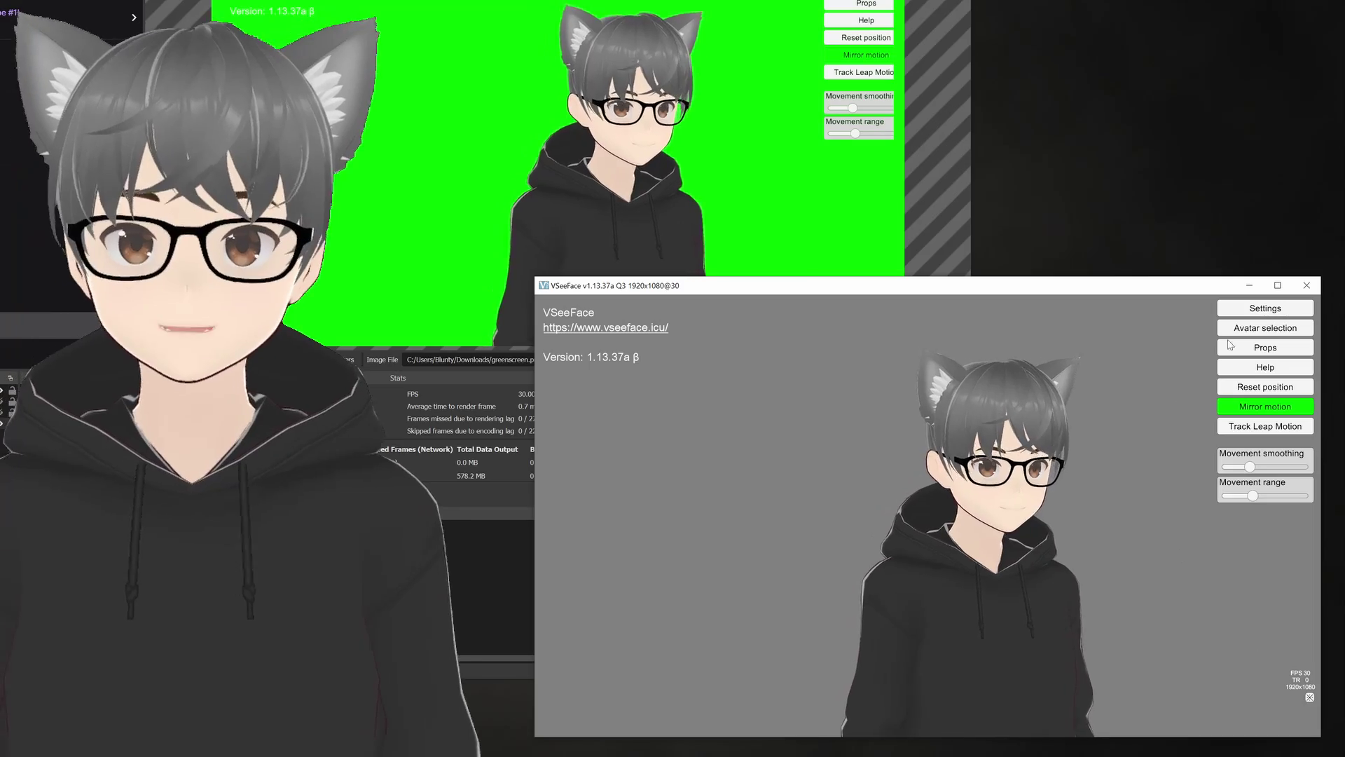
click(1241, 312)
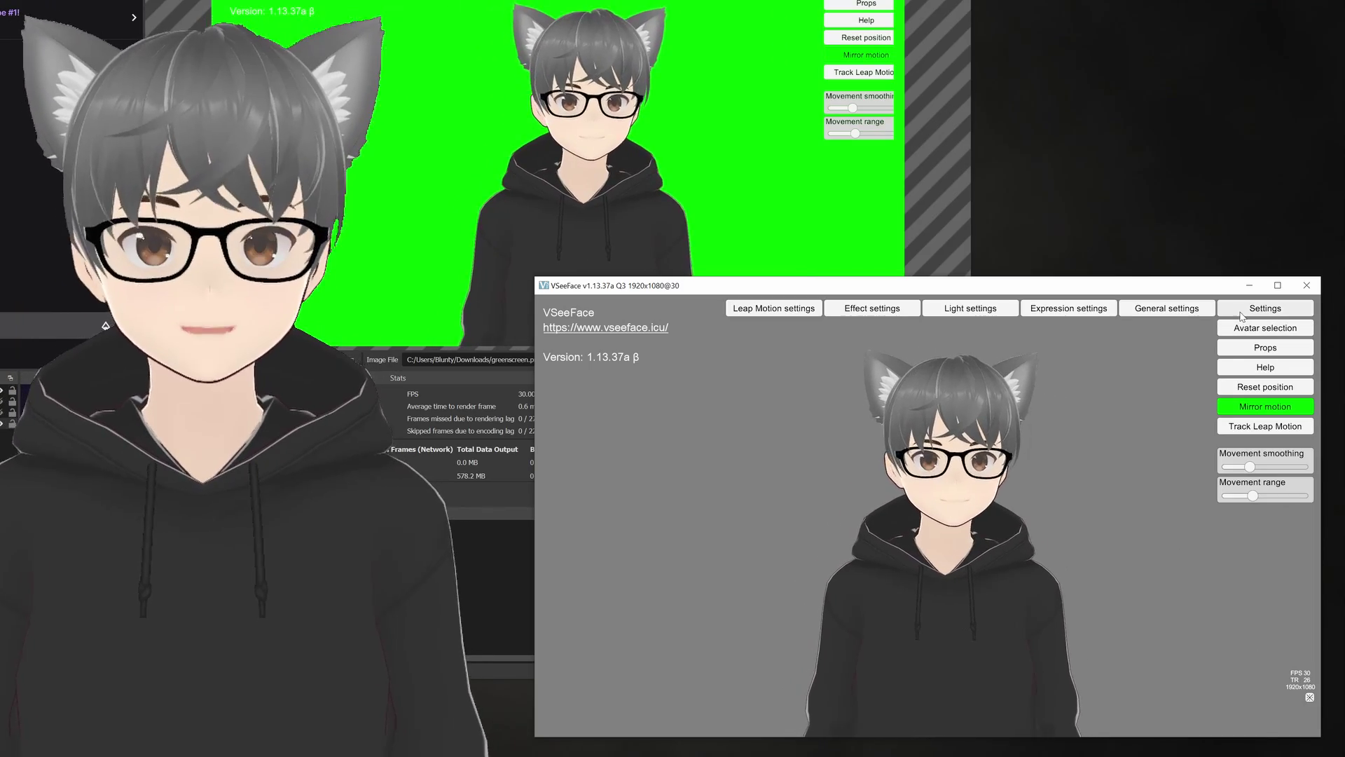
click(1142, 310)
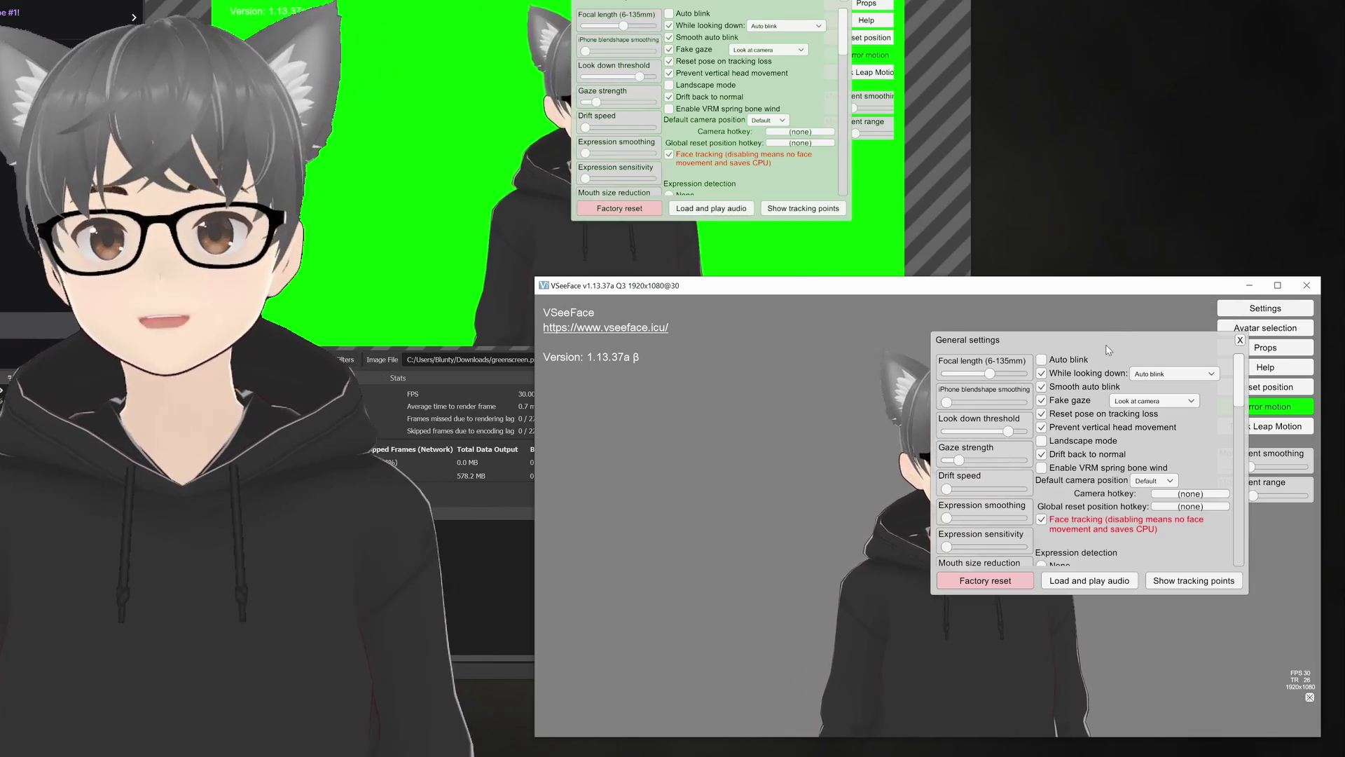
drag(1107, 349, 721, 374)
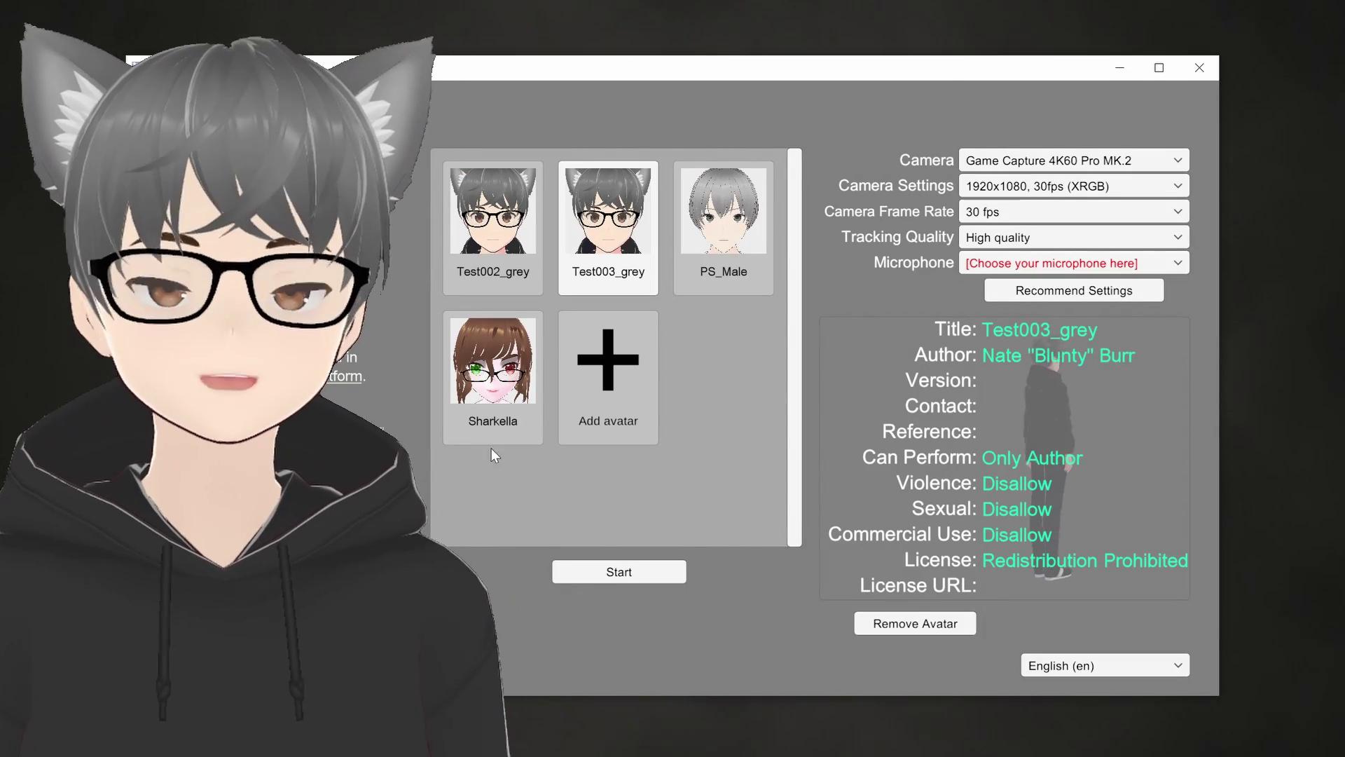
- Select the Sharkella avatar and start face tracking with it
click(493, 416)
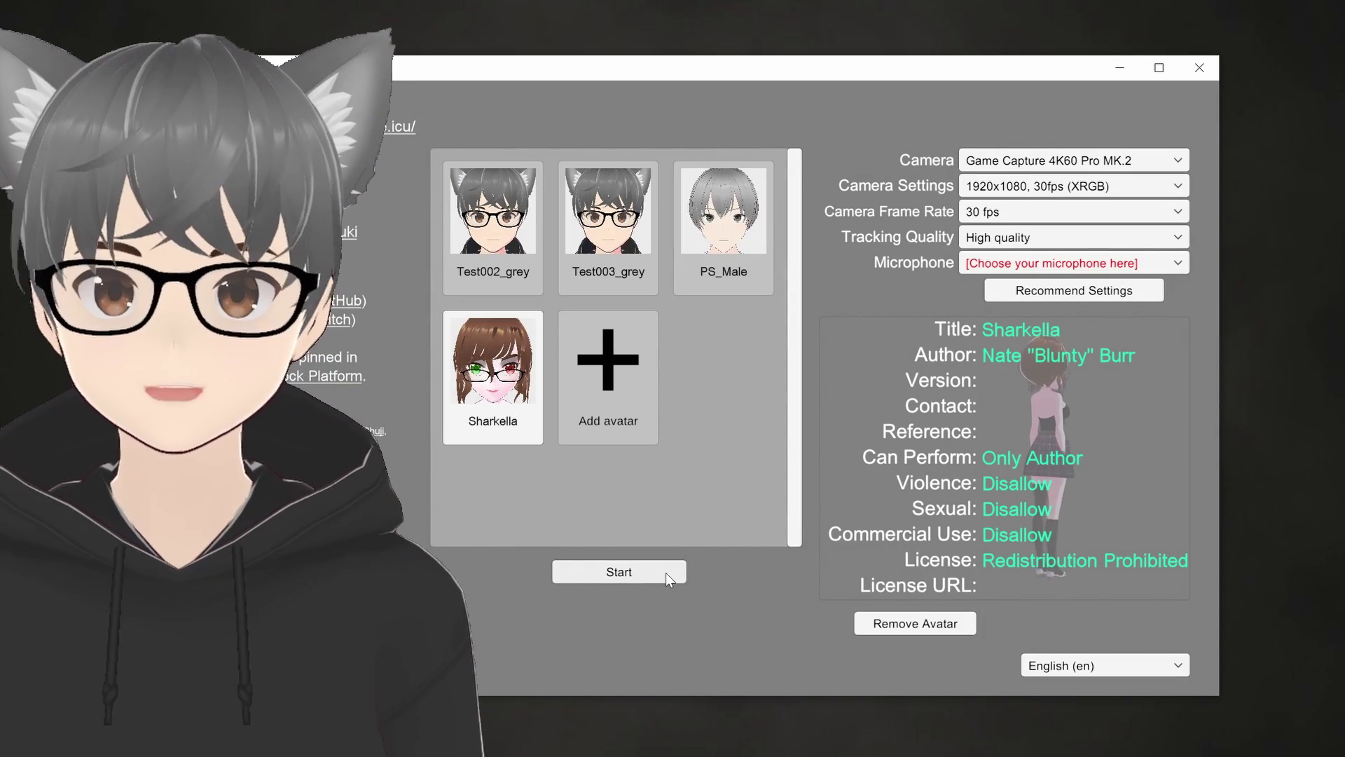
click(665, 573)
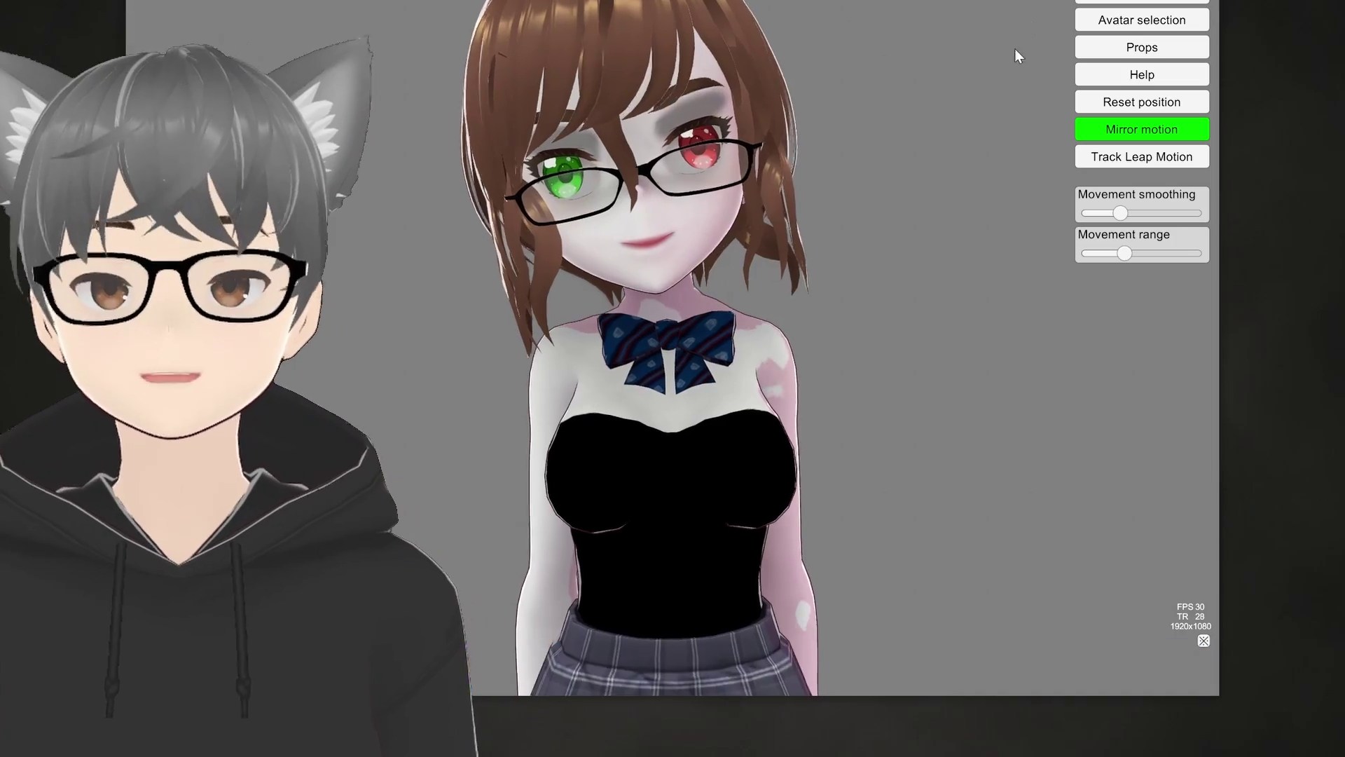